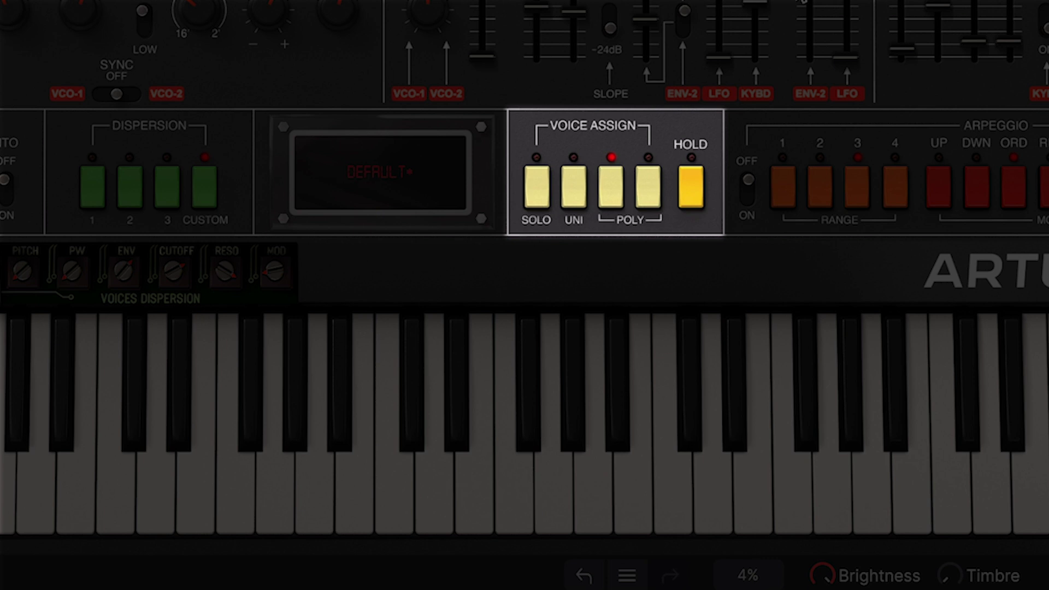
- Try the Unison voice assignment with 5 unison voices and return the voice assignment to Poly
{"action": "left_click", "coordinate": [578, 181]}
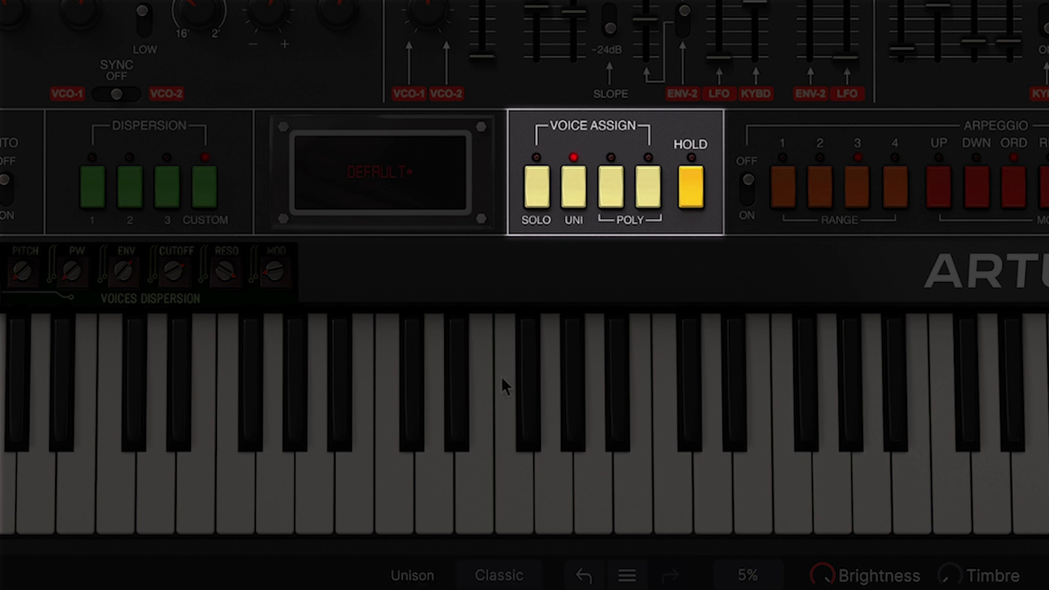
{"action": "left_click", "coordinate": [500, 576]}
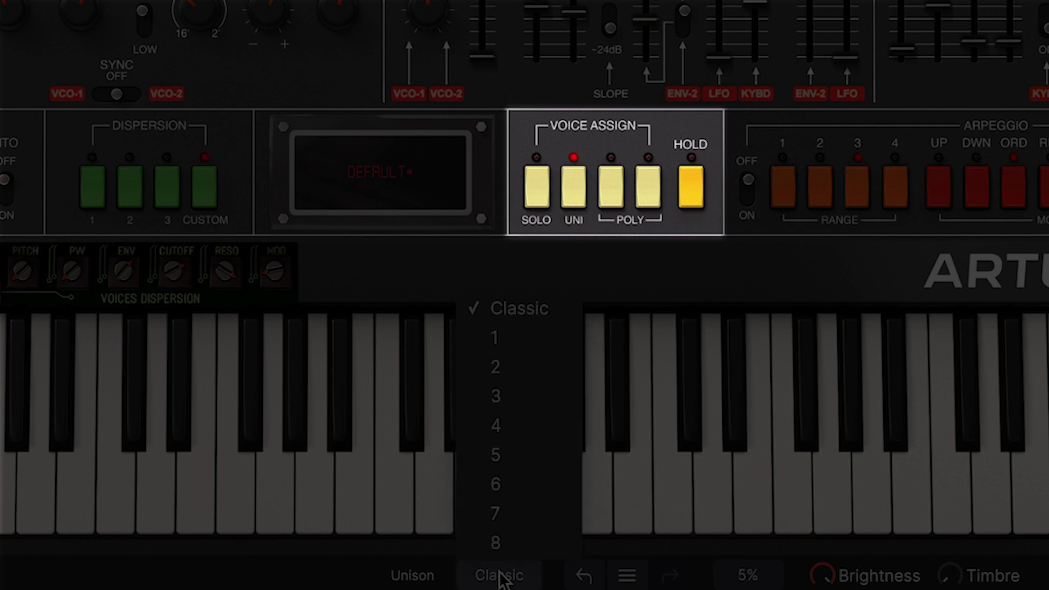
{"action": "left_click", "coordinate": [368, 574]}
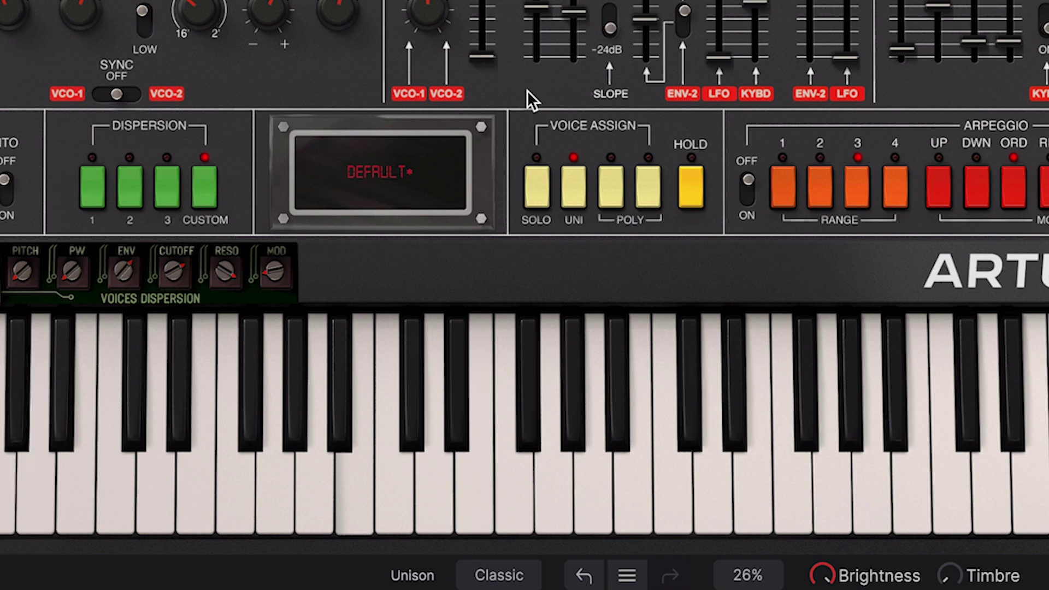
{"action": "left_click", "coordinate": [497, 576]}
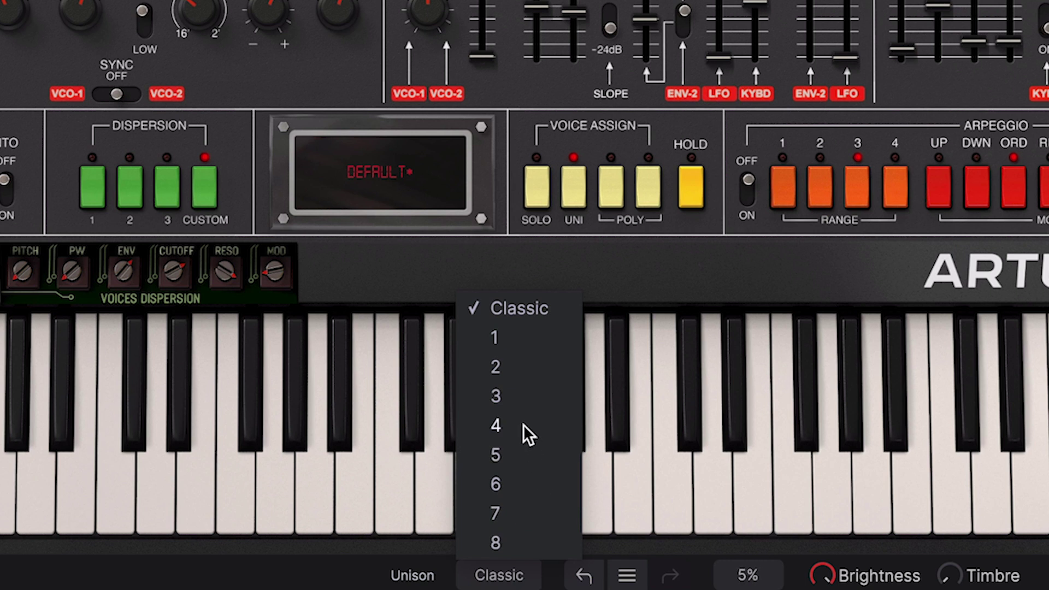
{"action": "left_click", "coordinate": [514, 457]}
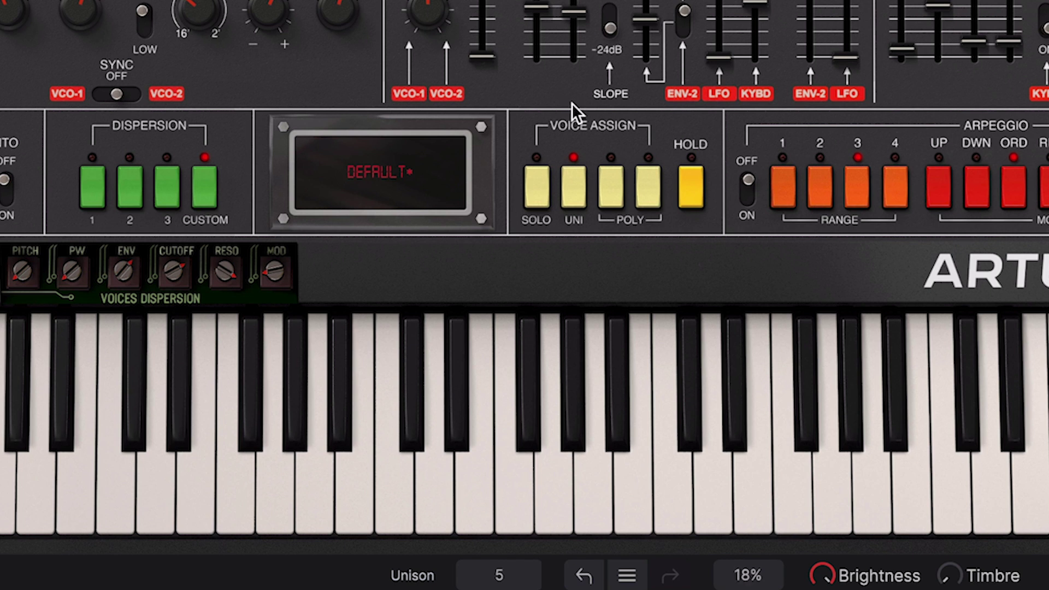
{"action": "left_click", "coordinate": [608, 188]}
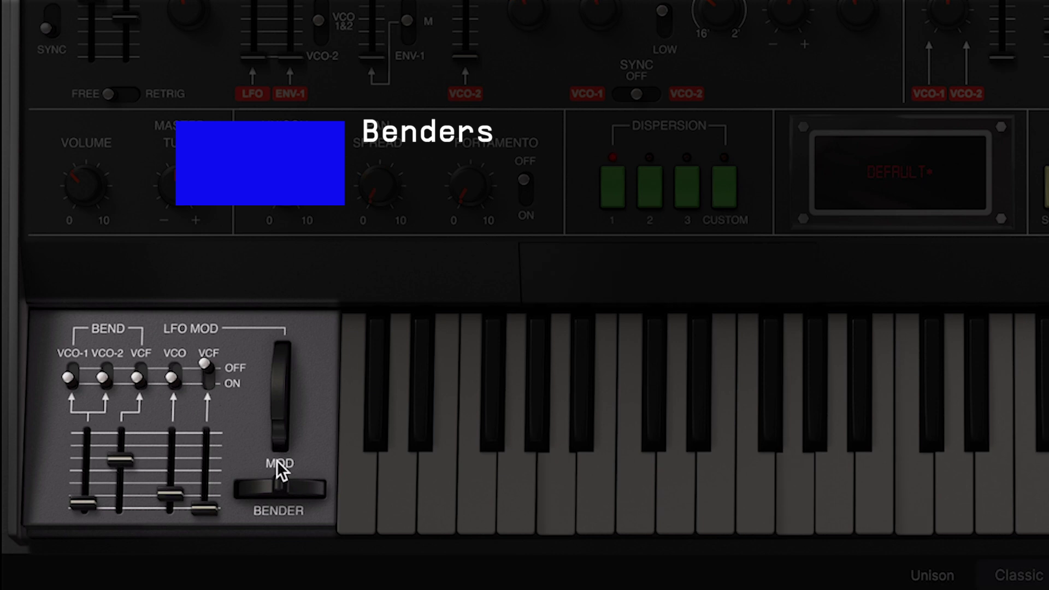
- Move the bender and the mod wheel to test pitch bend and LFO modulation
{"action": "left_click_drag", "start_coordinate": [277, 484], "coordinate": [243, 484]}
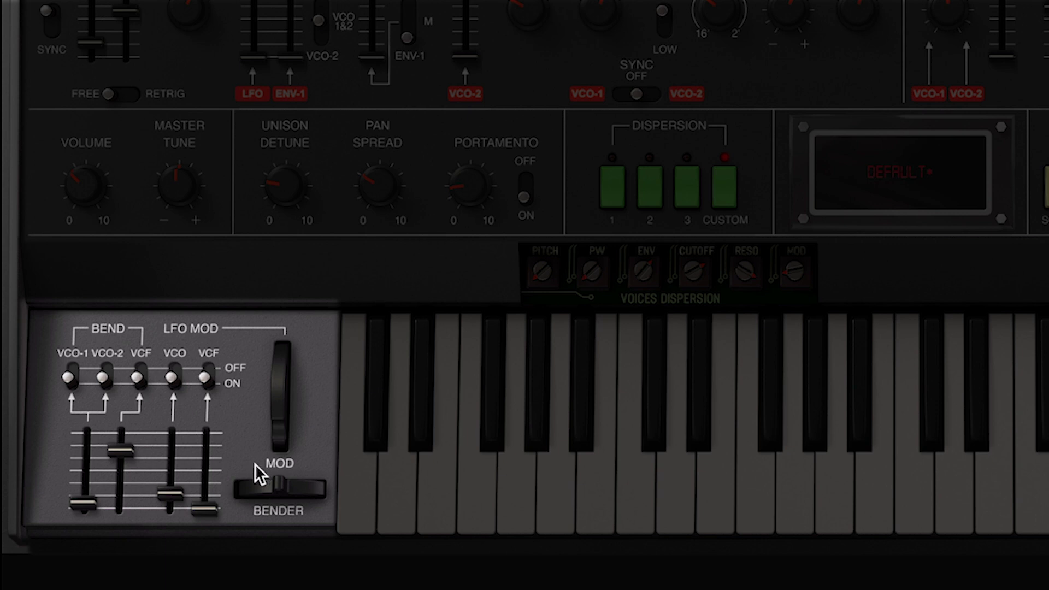
{"action": "mouse_move", "coordinate": [280, 434]}
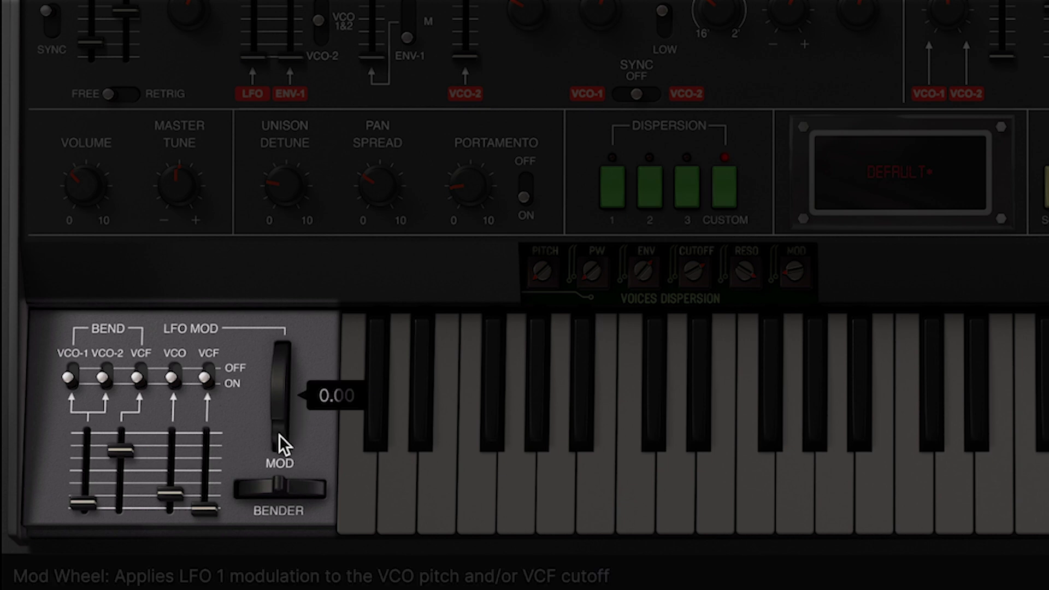
{"action": "mouse_move", "coordinate": [280, 434]}
{"action": "left_mouse_down"}
{"action": "mouse_move", "coordinate": [279, 379]}
{"action": "mouse_move", "coordinate": [281, 451]}
{"action": "left_mouse_up"}
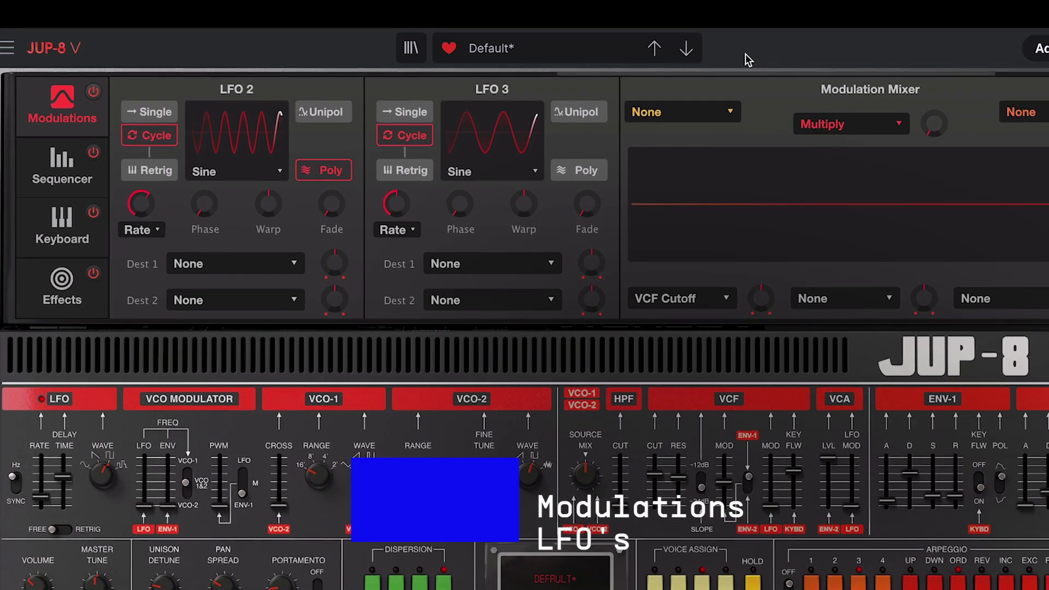
- Look through the Sequencer, Keyboard and Effects sections and return to Modulations
{"action": "left_click", "coordinate": [64, 168]}
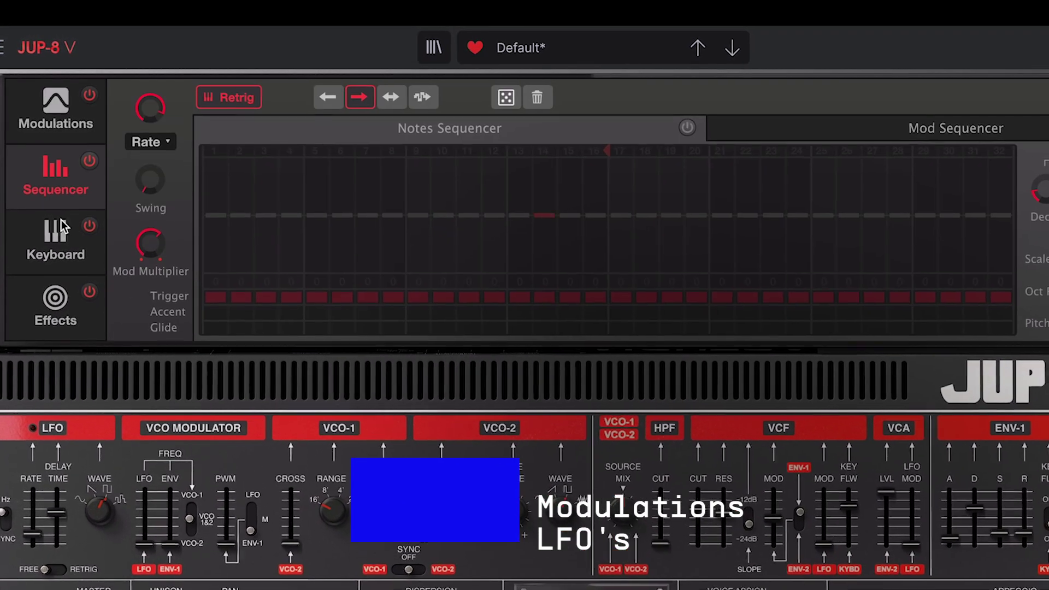
{"action": "left_click", "coordinate": [57, 237]}
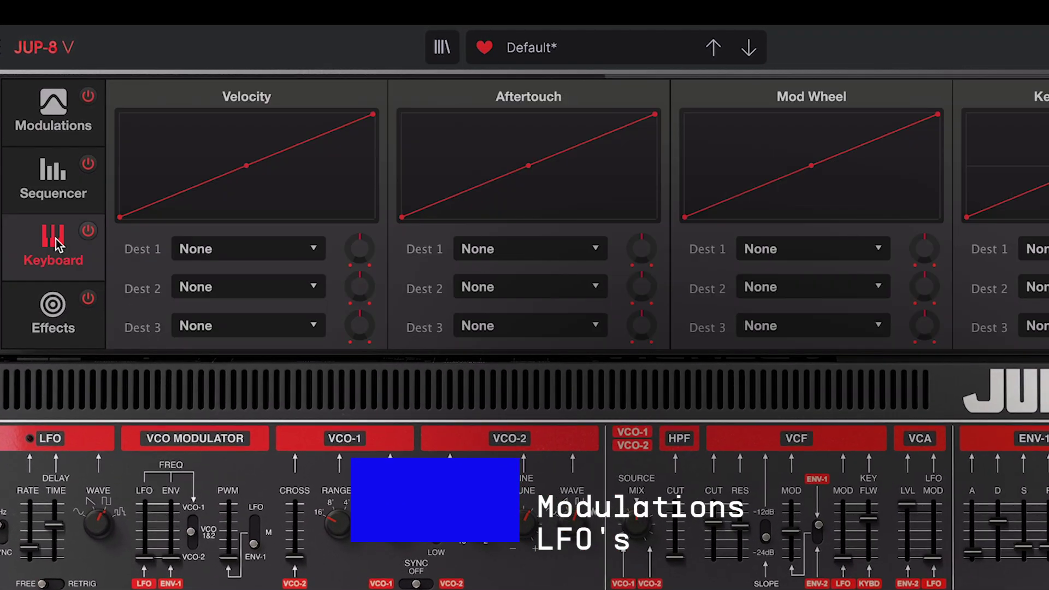
{"action": "left_click", "coordinate": [56, 309]}
{"action": "left_click", "coordinate": [66, 115]}
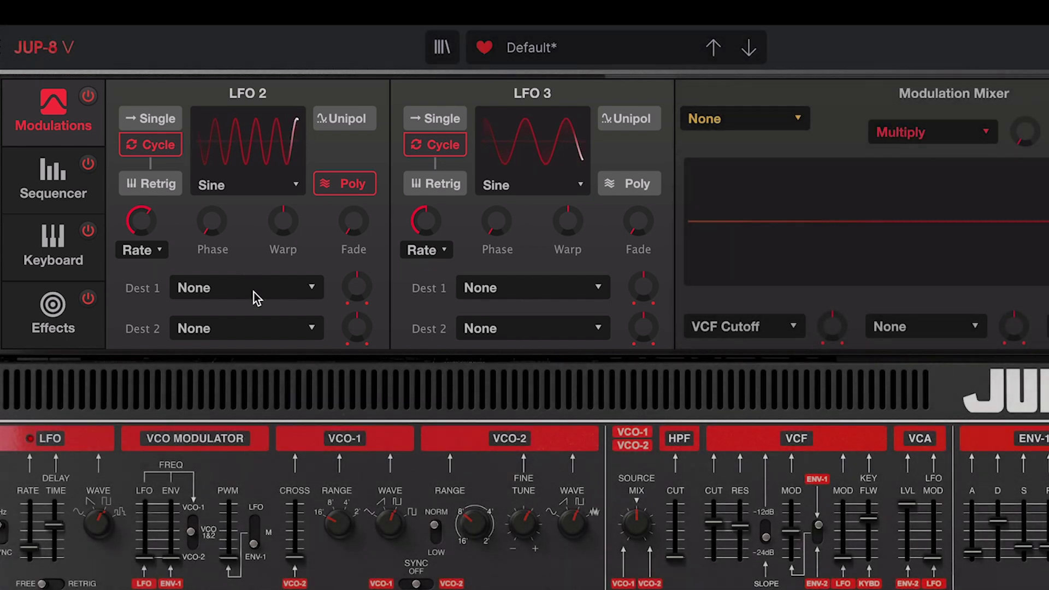
- Route LFO 2's first destination to VCF Cutoff and set its waveform to Saw Up in Poly mode
{"action": "left_click", "coordinate": [254, 291]}
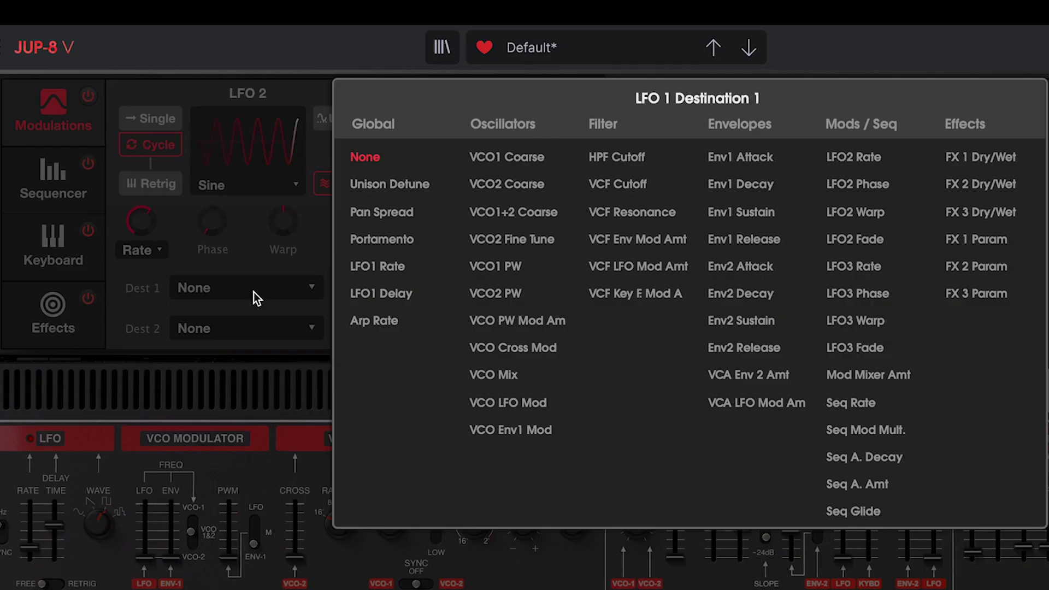
{"action": "left_click", "coordinate": [631, 186]}
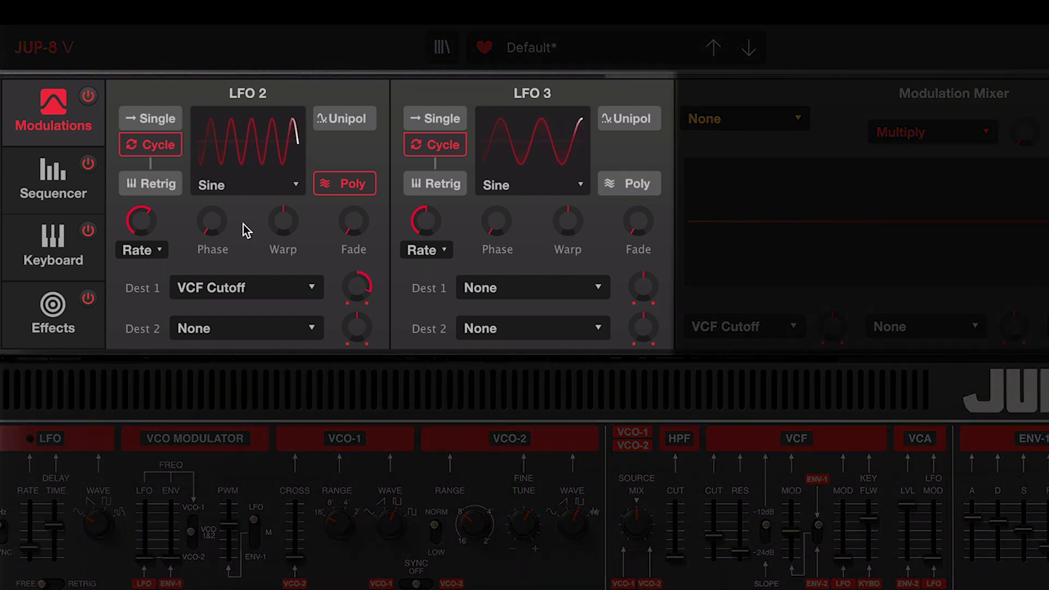
{"action": "left_click", "coordinate": [226, 186]}
{"action": "left_click", "coordinate": [246, 279]}
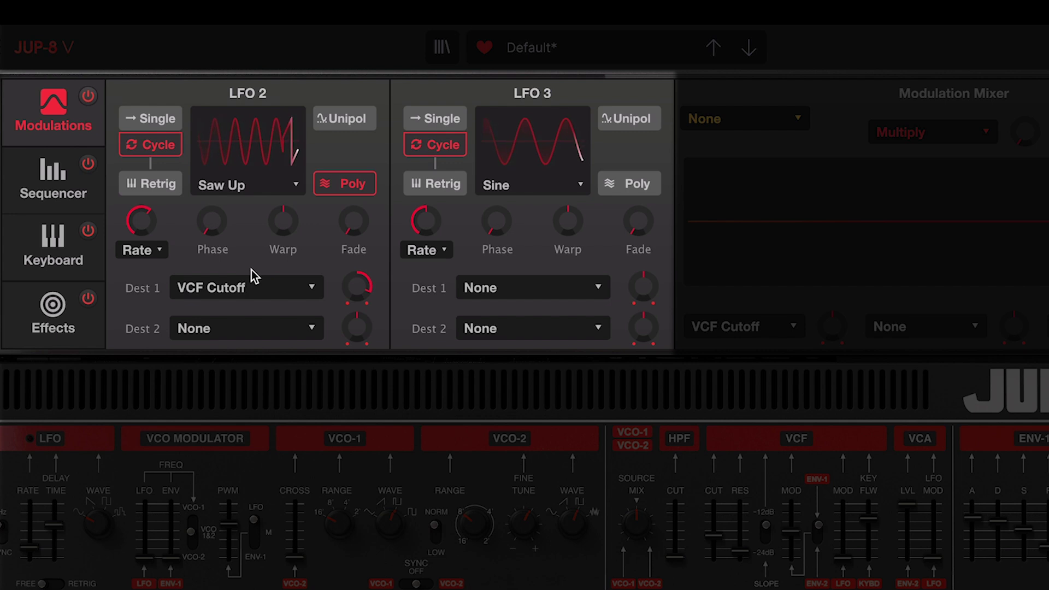
{"action": "left_click", "coordinate": [337, 187]}
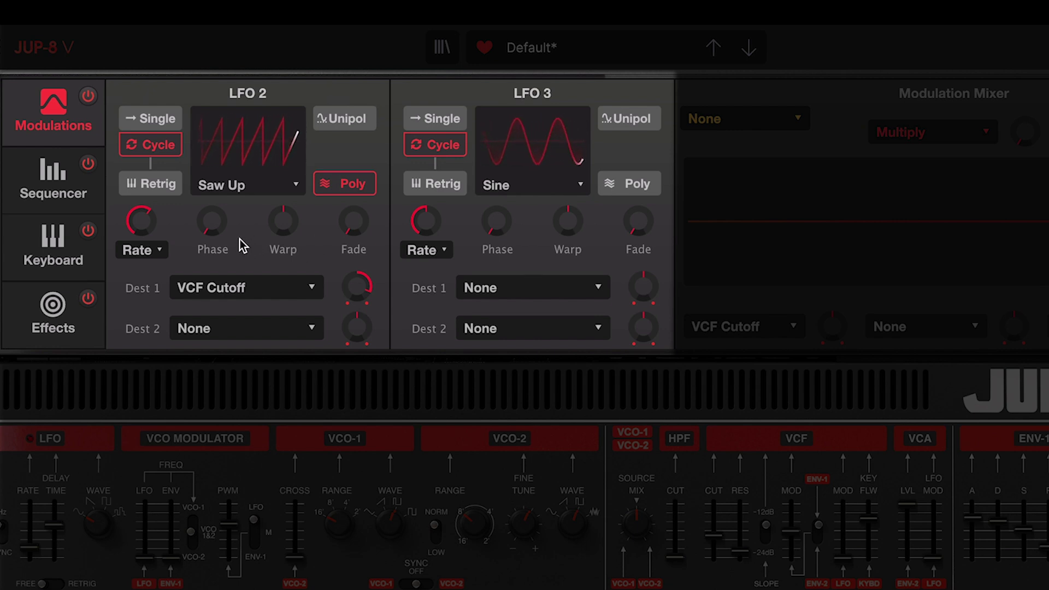
- Raise LFO 2's Phase, Warp and Fade amounts and try its Single playback mode
{"action": "left_click_drag", "start_coordinate": [215, 234], "coordinate": [215, 191]}
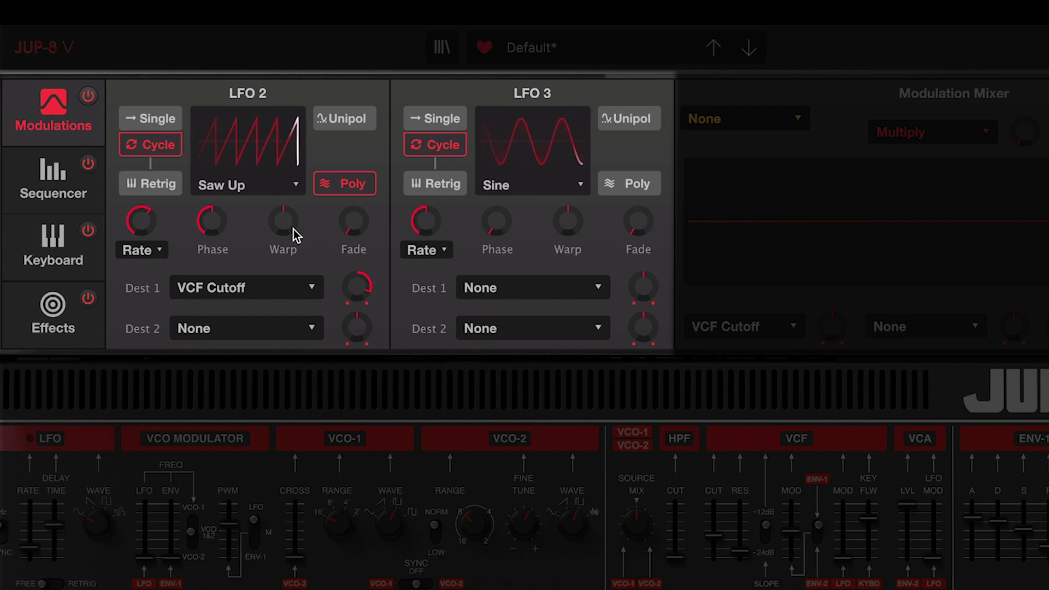
{"action": "mouse_move", "coordinate": [287, 231]}
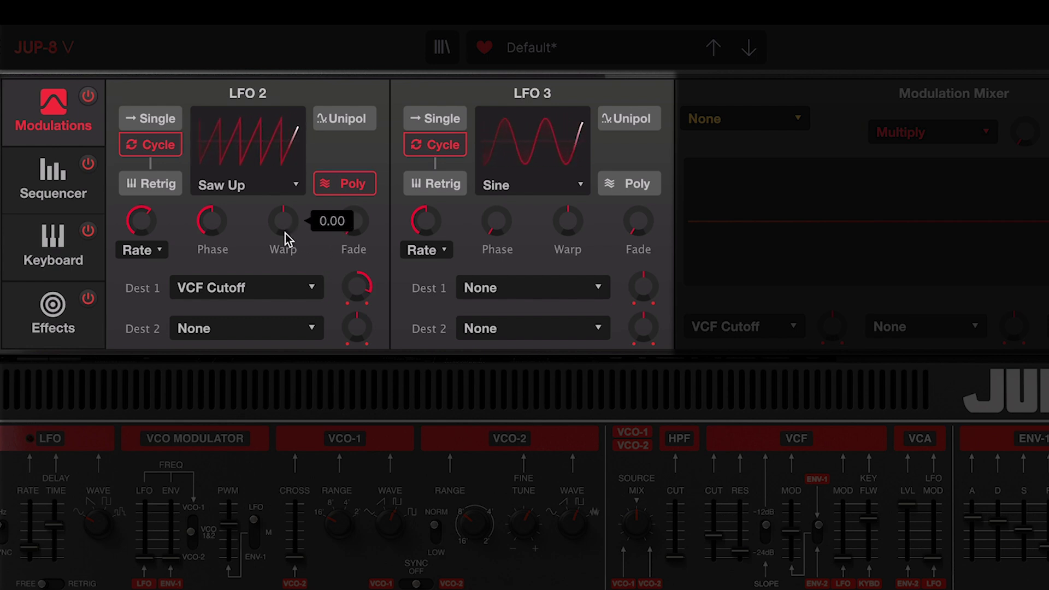
{"action": "left_click_drag", "start_coordinate": [280, 230], "coordinate": [281, 191]}
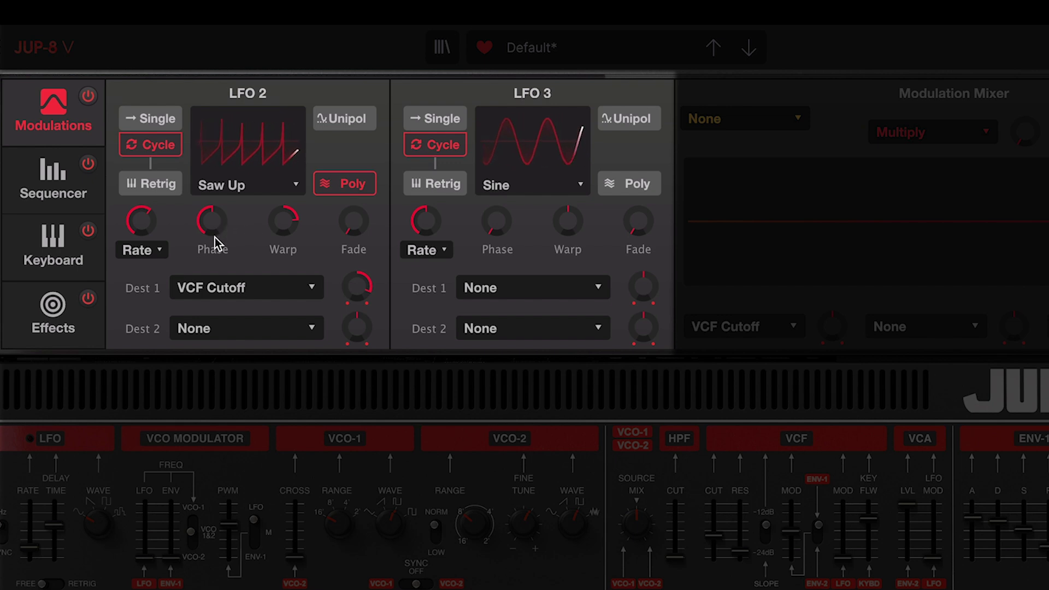
{"action": "left_click_drag", "start_coordinate": [354, 221], "coordinate": [354, 191]}
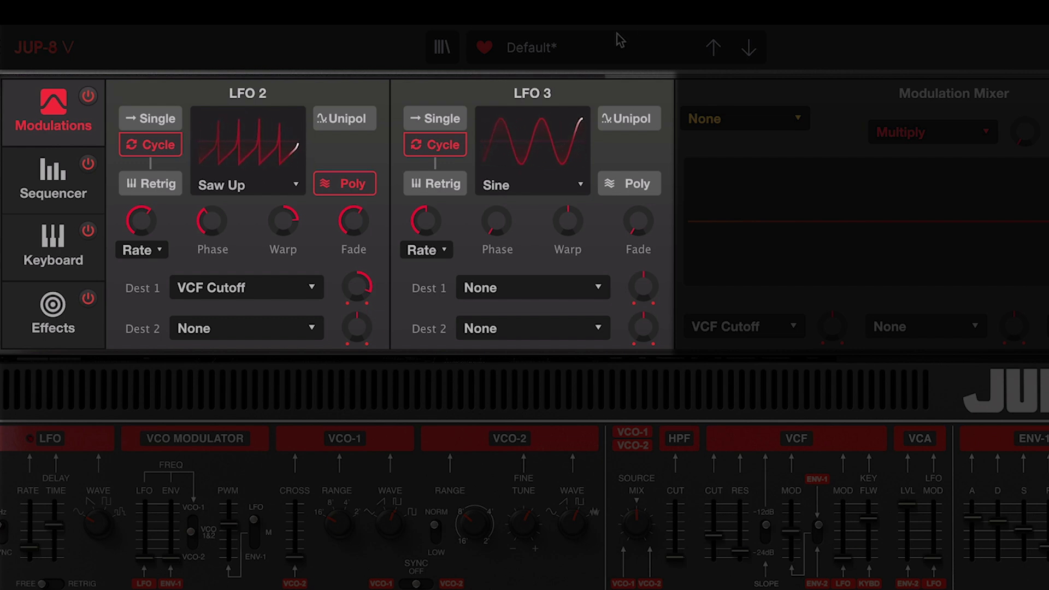
{"action": "left_click", "coordinate": [161, 121]}
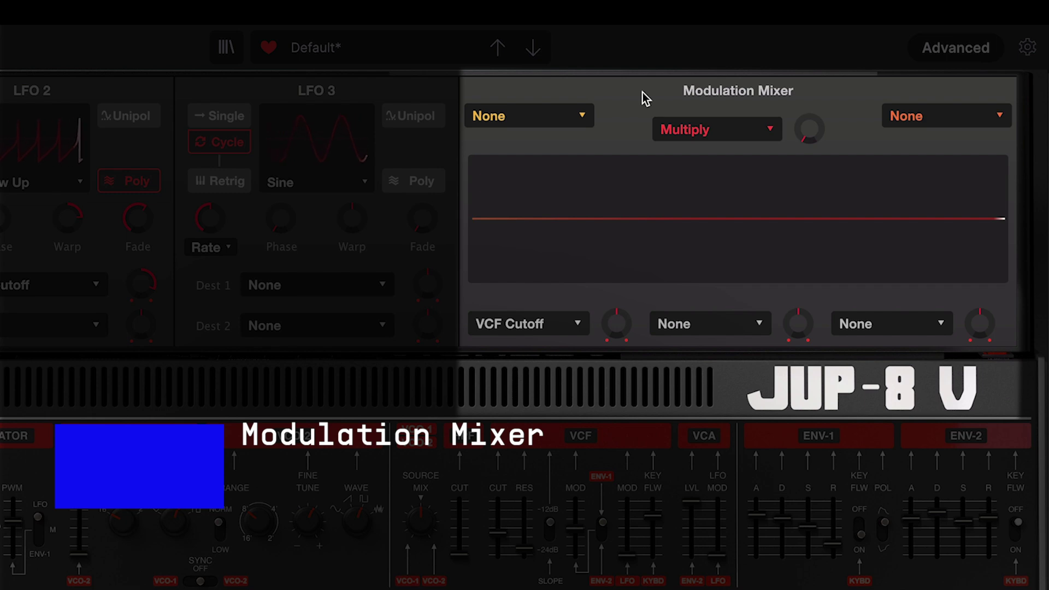
- Set the Modulation Mixer's first source to LFO 2 and its second source to LFO 3
{"action": "left_click", "coordinate": [549, 117]}
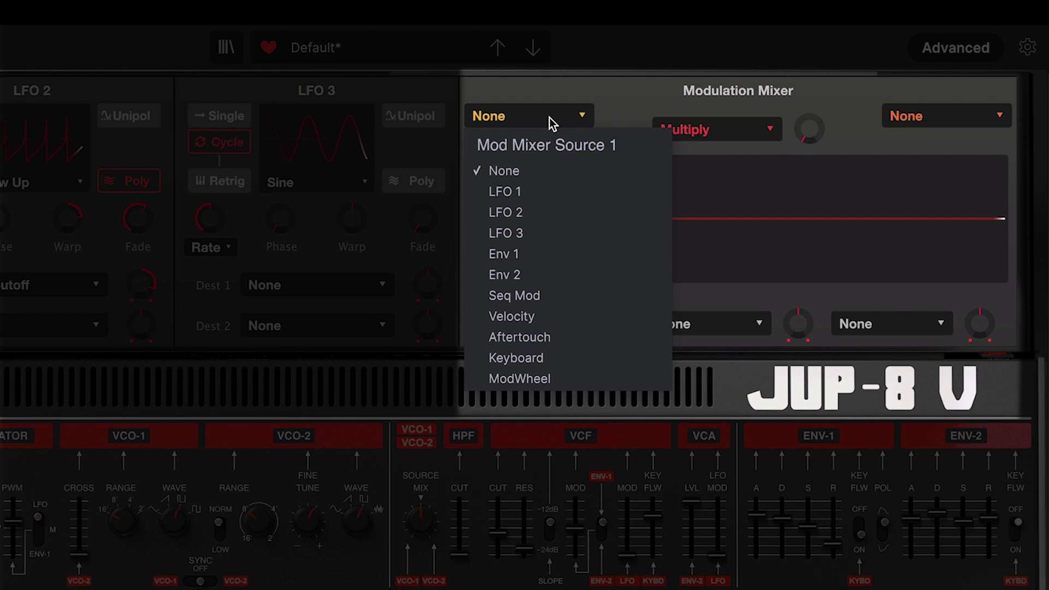
{"action": "left_click", "coordinate": [560, 212]}
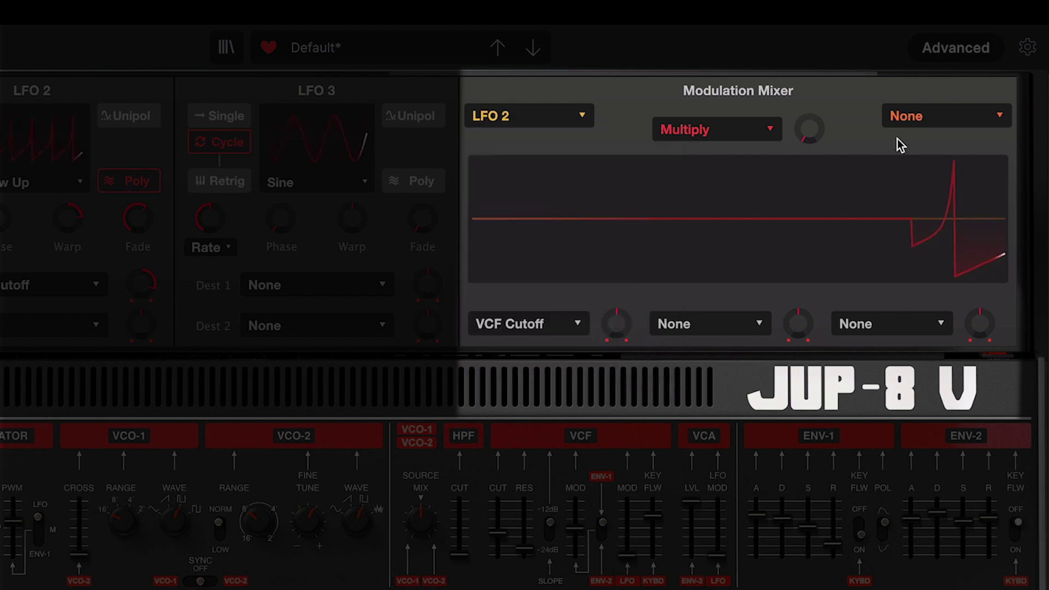
{"action": "left_click", "coordinate": [939, 117]}
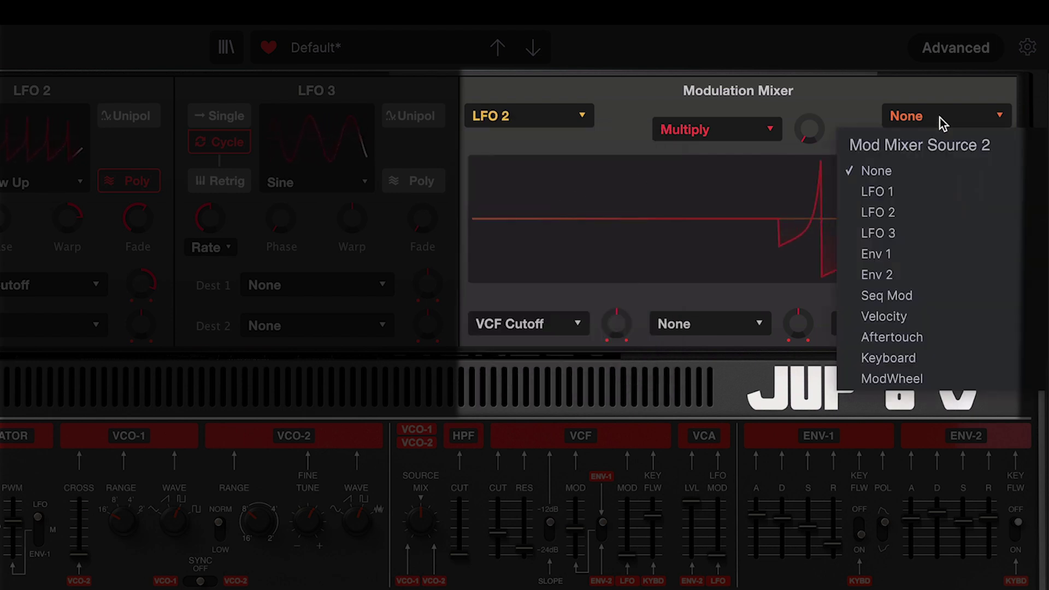
{"action": "left_click", "coordinate": [906, 233]}
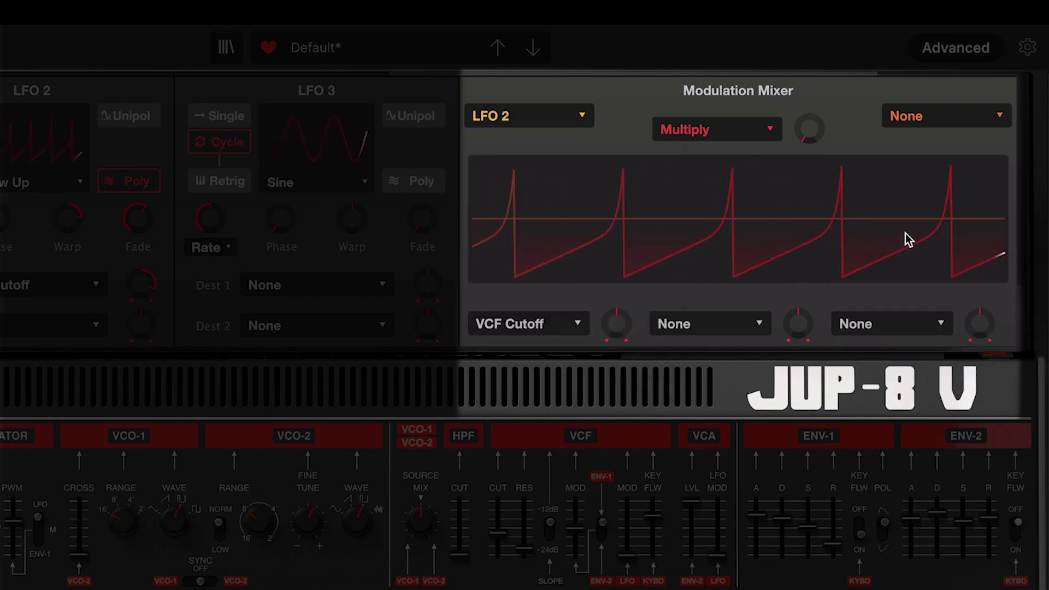
- Set the Modulation Mixer type to Diff
{"action": "left_click", "coordinate": [754, 130]}
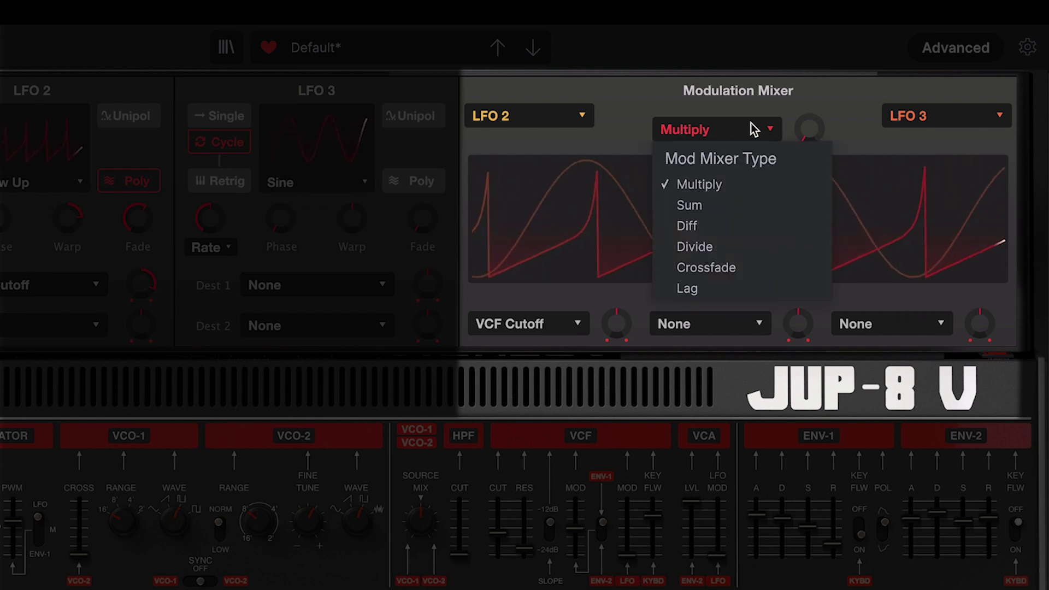
{"action": "left_click", "coordinate": [745, 225]}
{"action": "left_click", "coordinate": [763, 123]}
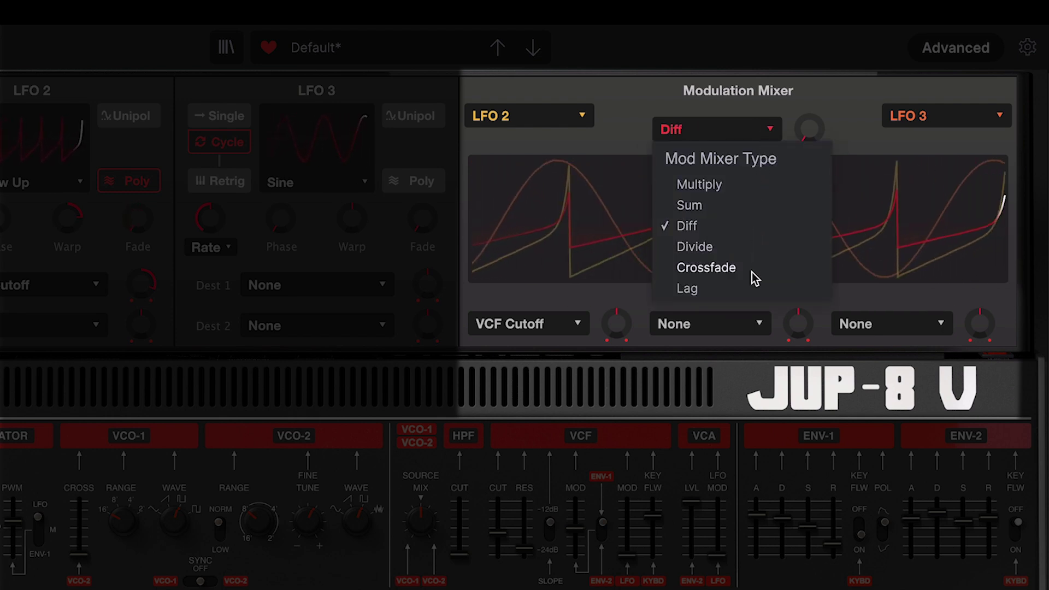
{"action": "left_click", "coordinate": [750, 232]}
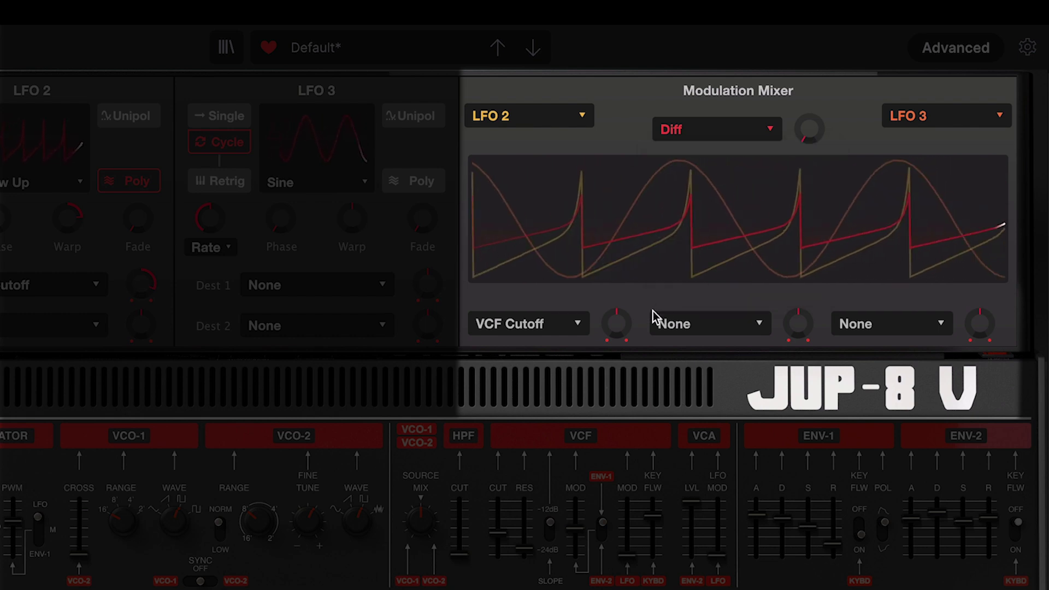
- Raise the mixer's modulation amount for VCF Cutoff and set the mixer type to Multiply
{"action": "left_click_drag", "start_coordinate": [624, 333], "coordinate": [625, 320]}
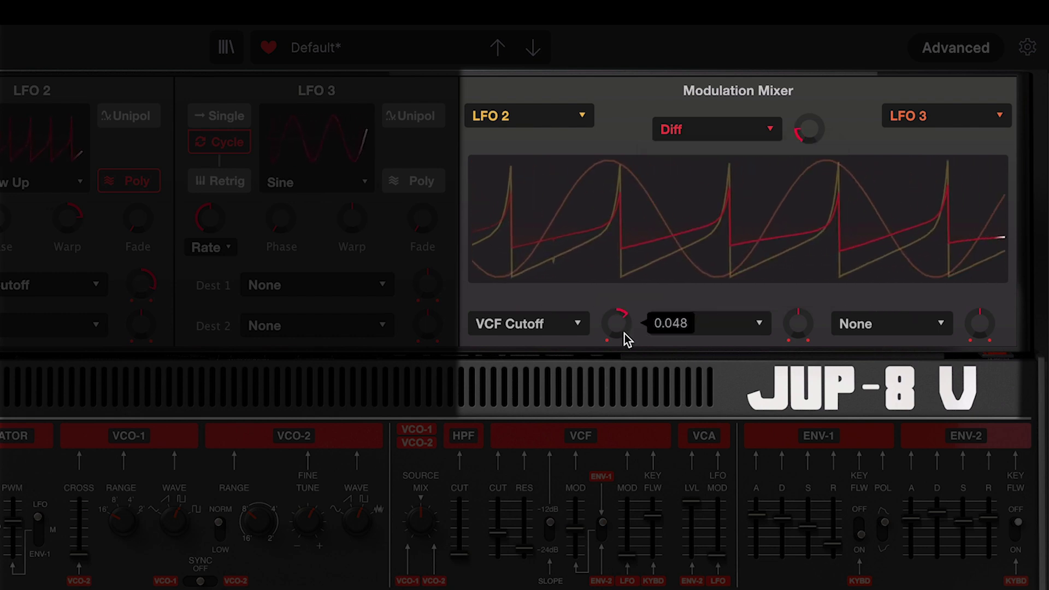
{"action": "left_click", "coordinate": [749, 128]}
- Increase LFO 3's rate and adjust the Modulation Mixer's amount to near its maximum
{"action": "left_click_drag", "start_coordinate": [209, 215], "coordinate": [209, 184]}
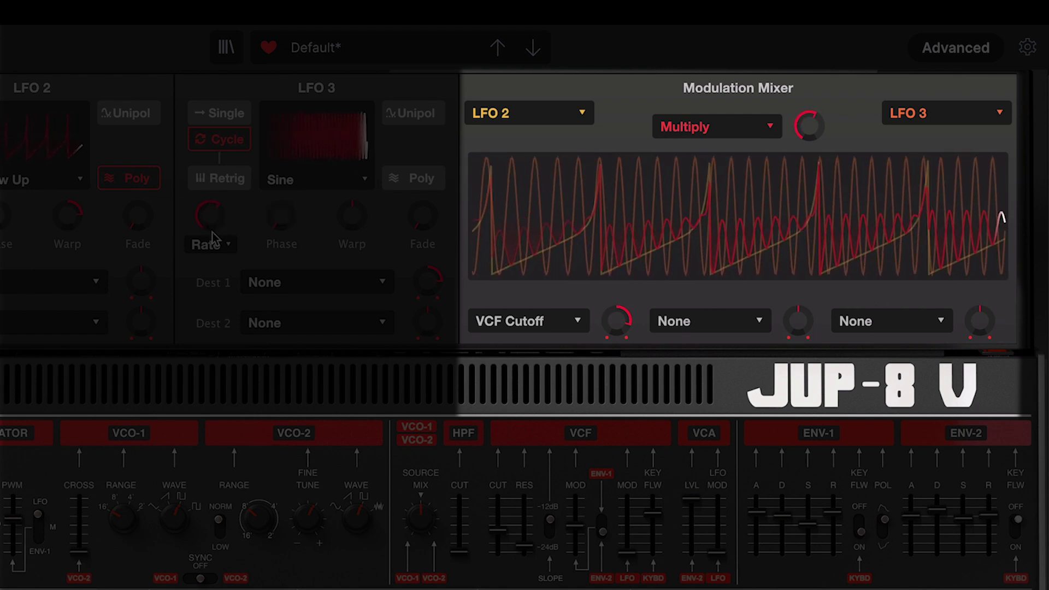
{"action": "left_click_drag", "start_coordinate": [210, 234], "coordinate": [217, 231]}
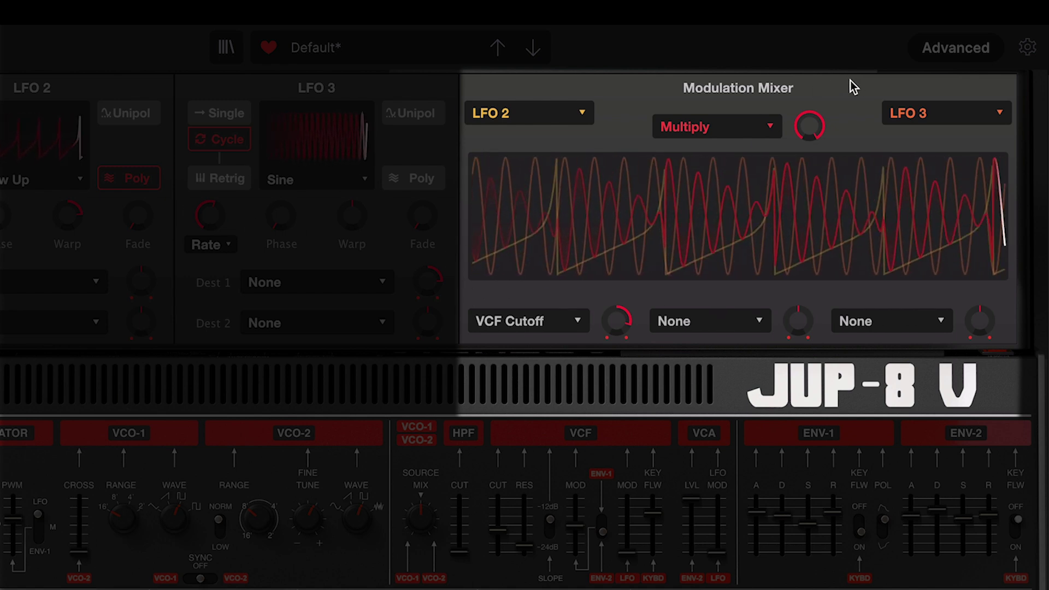
{"action": "left_click", "coordinate": [809, 125]}
{"action": "left_click_drag", "start_coordinate": [809, 126], "coordinate": [809, 130]}
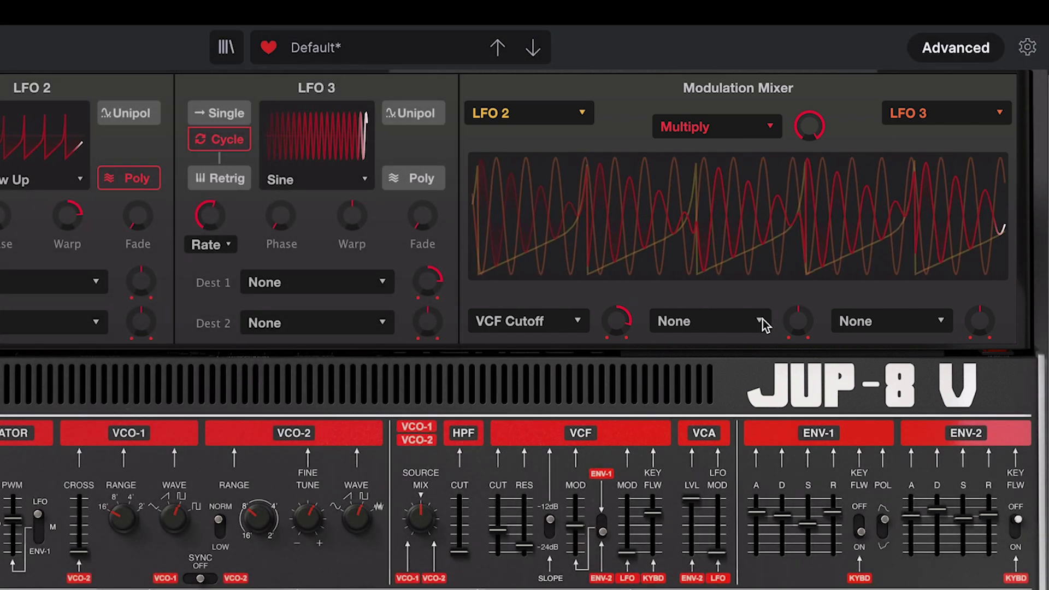
- Route the Modulation Mixer's second destination to HPF Cutoff and raise its modulation amount
{"action": "left_click", "coordinate": [763, 320]}
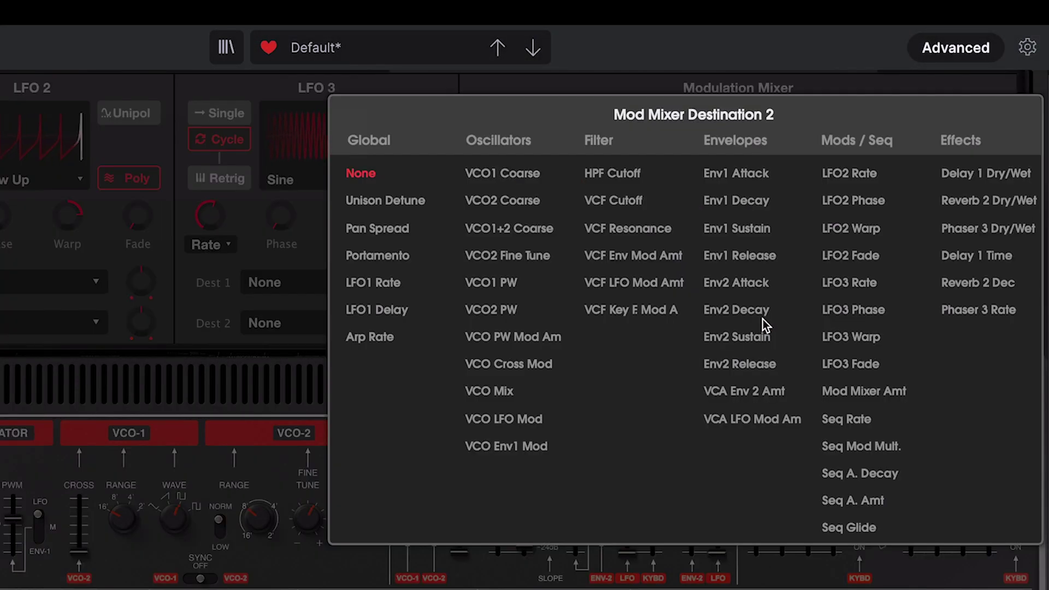
{"action": "left_click", "coordinate": [614, 171]}
{"action": "left_click_drag", "start_coordinate": [792, 323], "coordinate": [792, 304]}
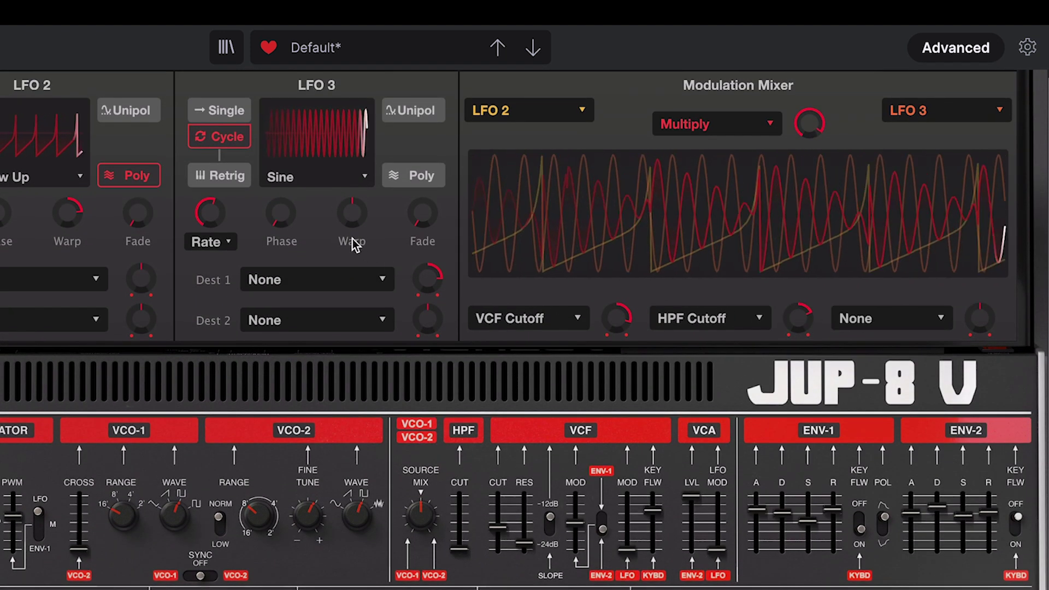
{"action": "mouse_move", "coordinate": [805, 322]}
{"action": "left_mouse_down"}
{"action": "mouse_move", "coordinate": [806, 273]}
{"action": "mouse_move", "coordinate": [797, 344]}
{"action": "mouse_move", "coordinate": [797, 303]}
{"action": "left_mouse_up"}
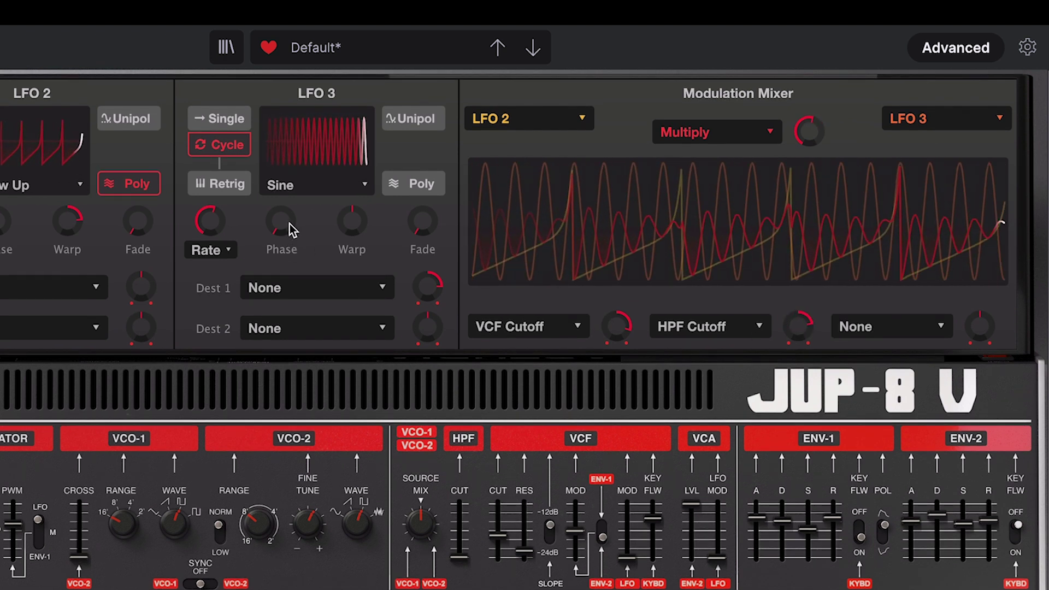
- Show the Notes Sequencer and set step 4 to -7 and step 10 to +5
{"action": "mouse_move", "coordinate": [206, 225]}
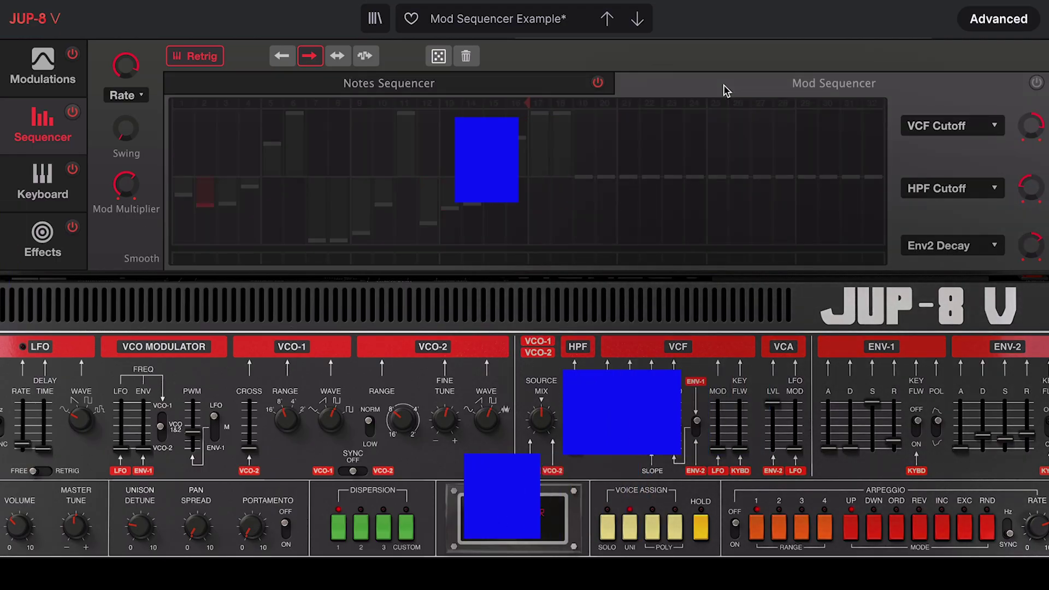
{"action": "left_click", "coordinate": [501, 88]}
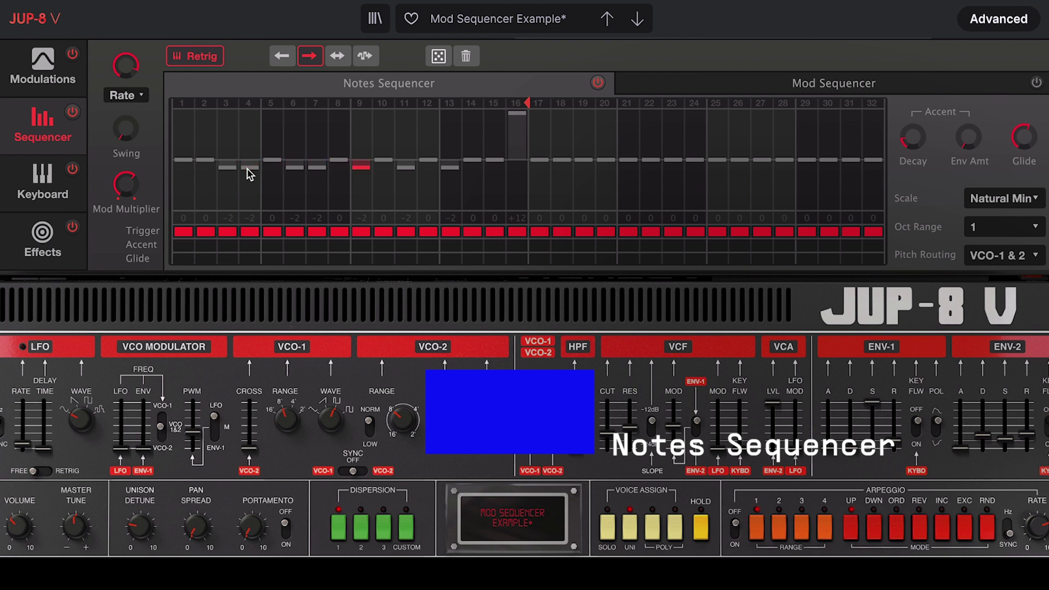
{"action": "left_click_drag", "start_coordinate": [247, 174], "coordinate": [253, 200]}
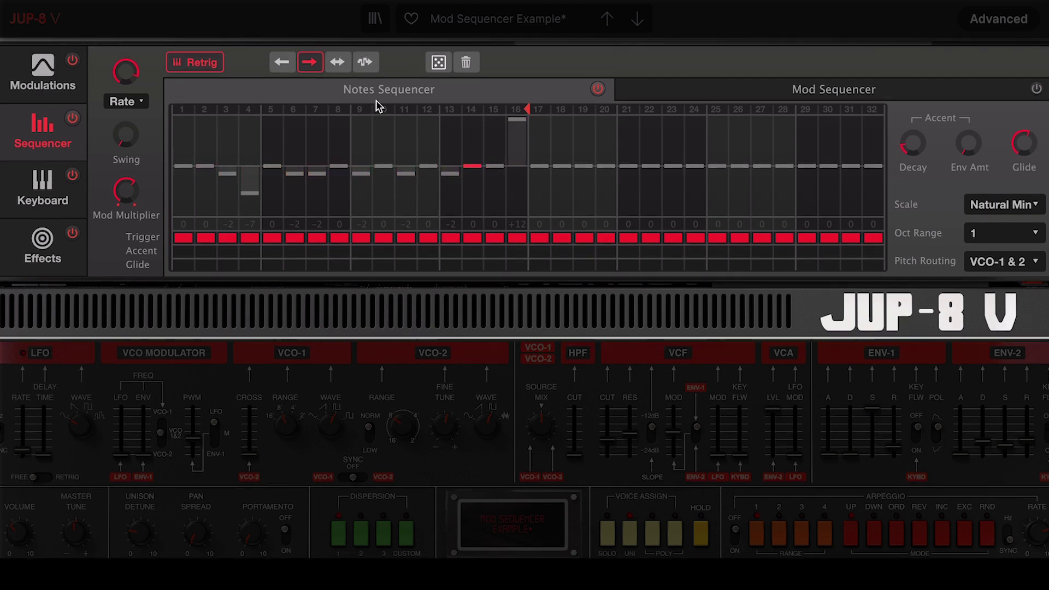
{"action": "left_click_drag", "start_coordinate": [378, 143], "coordinate": [389, 119]}
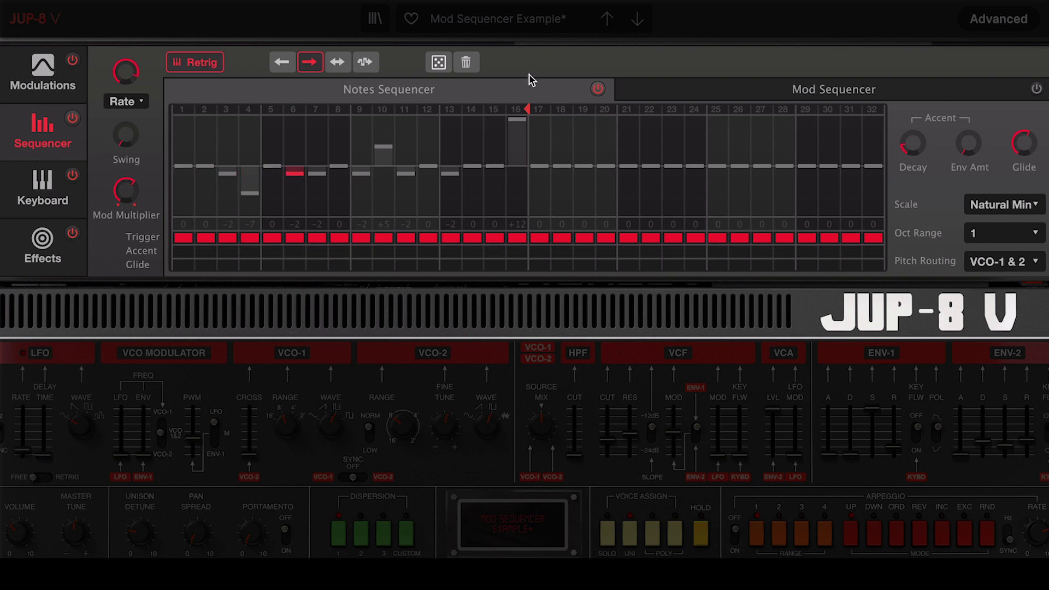
- Toggle the triggers of sequencer steps 3, 7, 10 and 13, and set step 14's pitch to +5
{"action": "left_click", "coordinate": [226, 238]}
{"action": "left_click", "coordinate": [316, 238]}
{"action": "left_click", "coordinate": [381, 238]}
{"action": "left_click", "coordinate": [457, 238]}
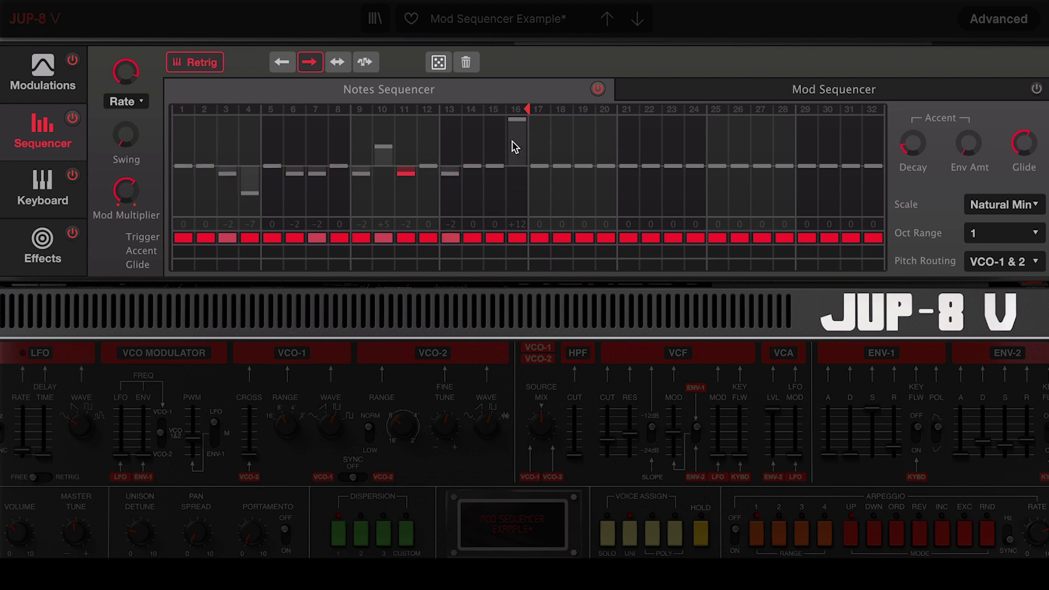
{"action": "left_click_drag", "start_coordinate": [471, 162], "coordinate": [473, 127]}
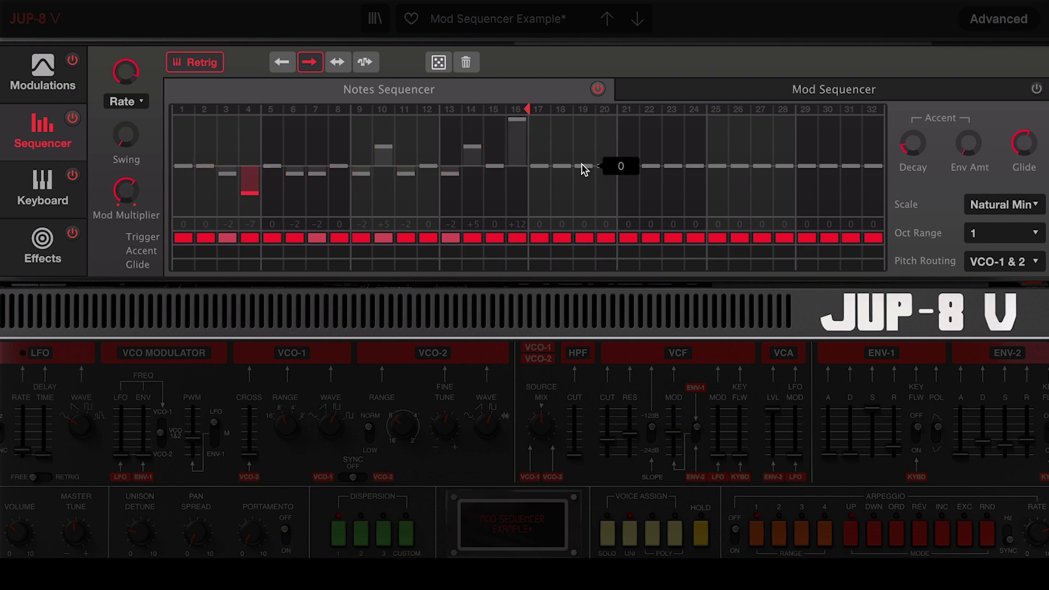
- Add accents to steps 3, 6, 10 and 13 of the note sequence
{"action": "left_click", "coordinate": [224, 253]}
{"action": "left_click", "coordinate": [293, 252]}
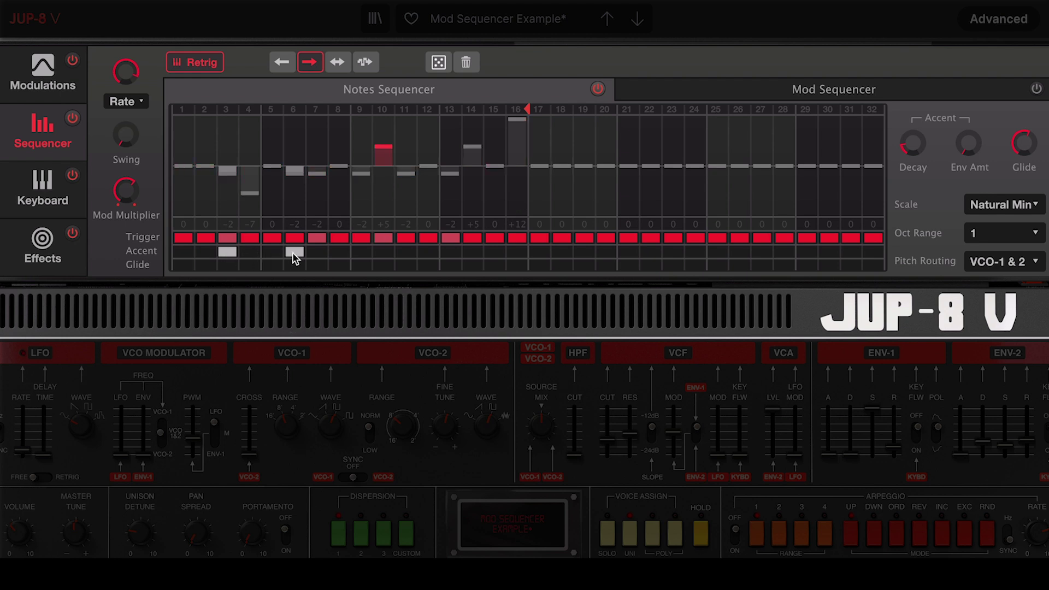
{"action": "left_click", "coordinate": [384, 253]}
{"action": "left_click", "coordinate": [450, 252]}
- Add glides to steps 5, 8, 12 and 15 and raise the accent's Decay and Env Amt
{"action": "left_click", "coordinate": [338, 265]}
{"action": "left_click", "coordinate": [424, 264]}
{"action": "left_click", "coordinate": [272, 266]}
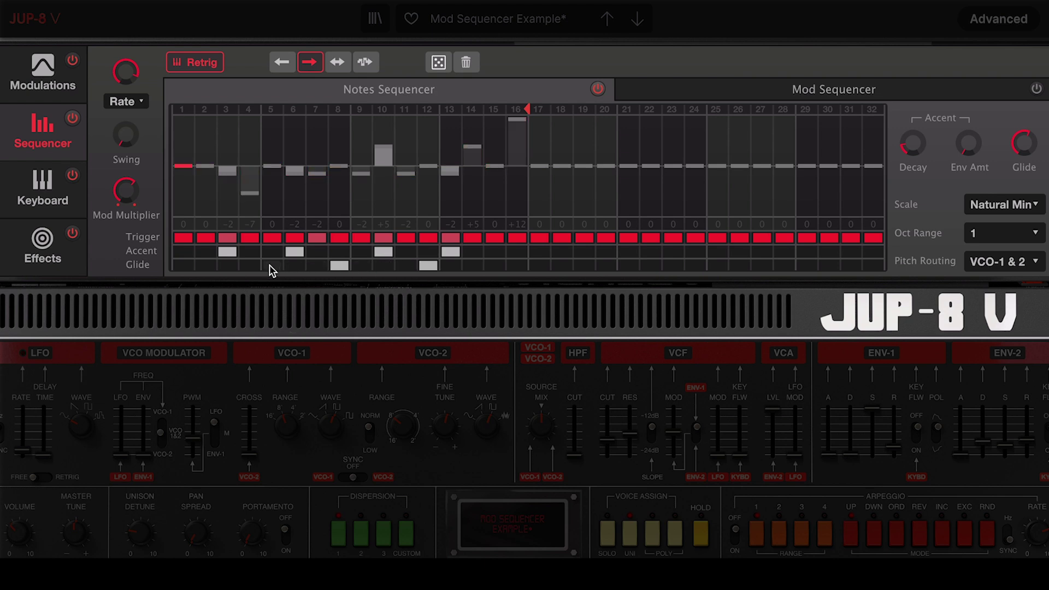
{"action": "left_click_drag", "start_coordinate": [906, 164], "coordinate": [907, 161]}
{"action": "mouse_move", "coordinate": [976, 146]}
{"action": "left_click_drag", "start_coordinate": [913, 146], "coordinate": [912, 137]}
{"action": "left_click", "coordinate": [494, 266]}
- Review the note sequencer's scale, octave range and pitch routing options without changing them
{"action": "left_click", "coordinate": [998, 204]}
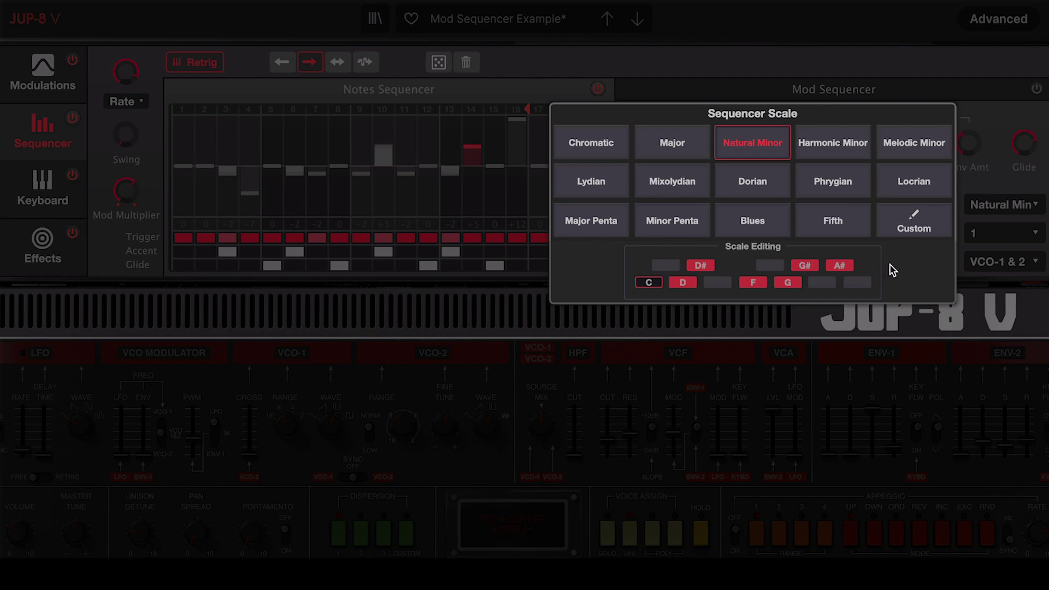
{"action": "left_click", "coordinate": [975, 189]}
{"action": "left_click", "coordinate": [984, 233]}
{"action": "left_click", "coordinate": [981, 235]}
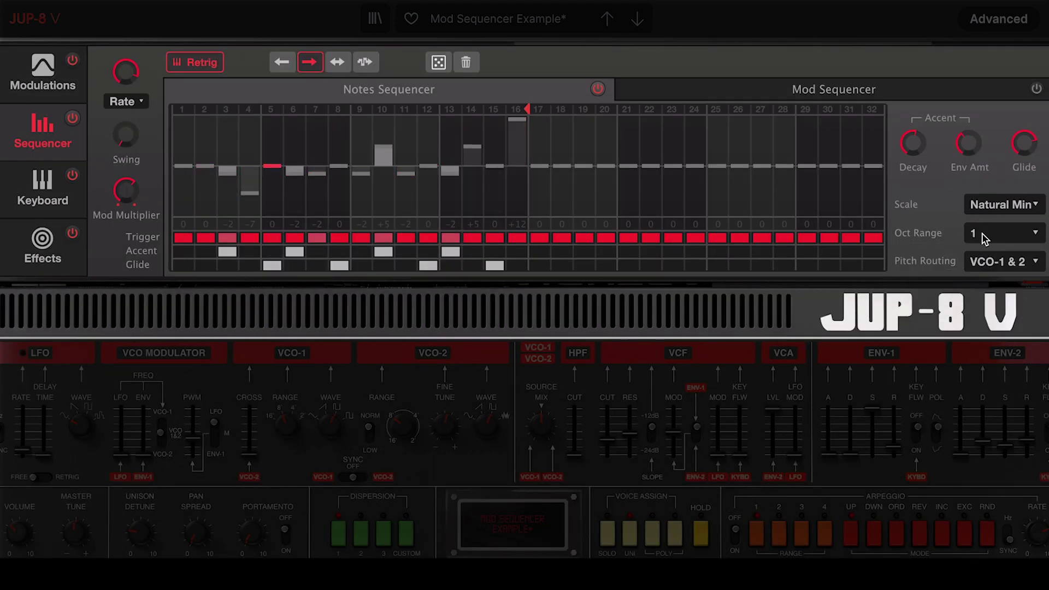
{"action": "left_click", "coordinate": [1009, 262]}
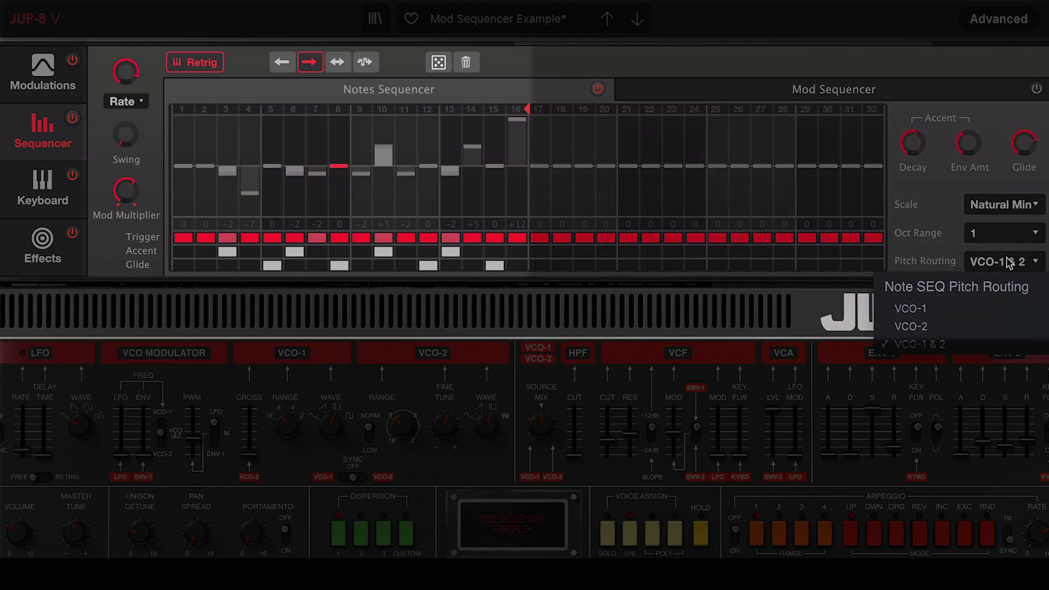
{"action": "left_click", "coordinate": [1009, 261]}
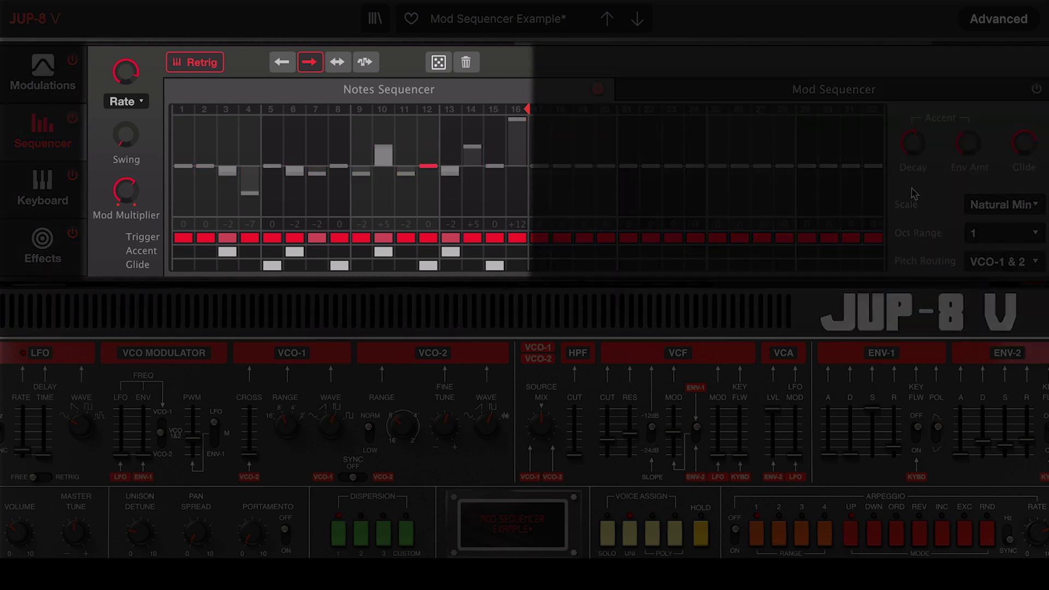
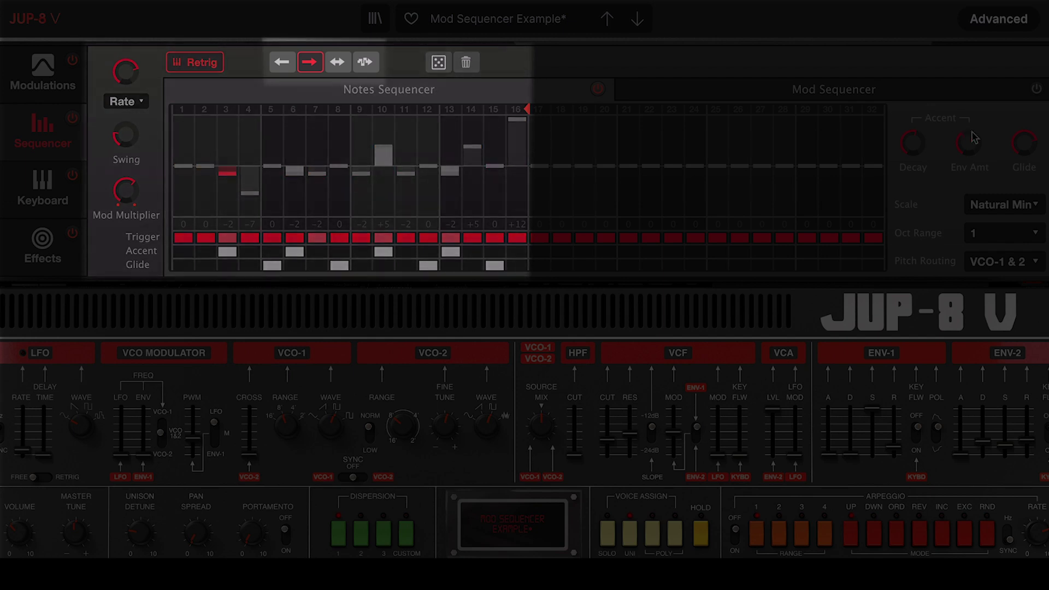
- Adjust the accent's Env Amt and randomize the note sequence several times
{"action": "left_click_drag", "start_coordinate": [968, 143], "coordinate": [983, 165]}
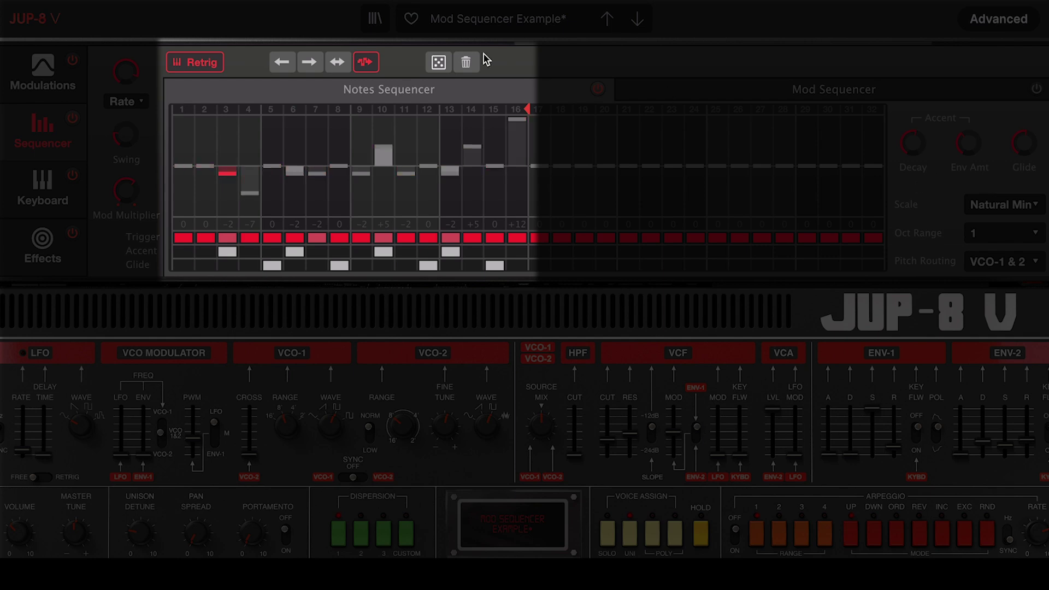
{"action": "left_click", "coordinate": [439, 63]}
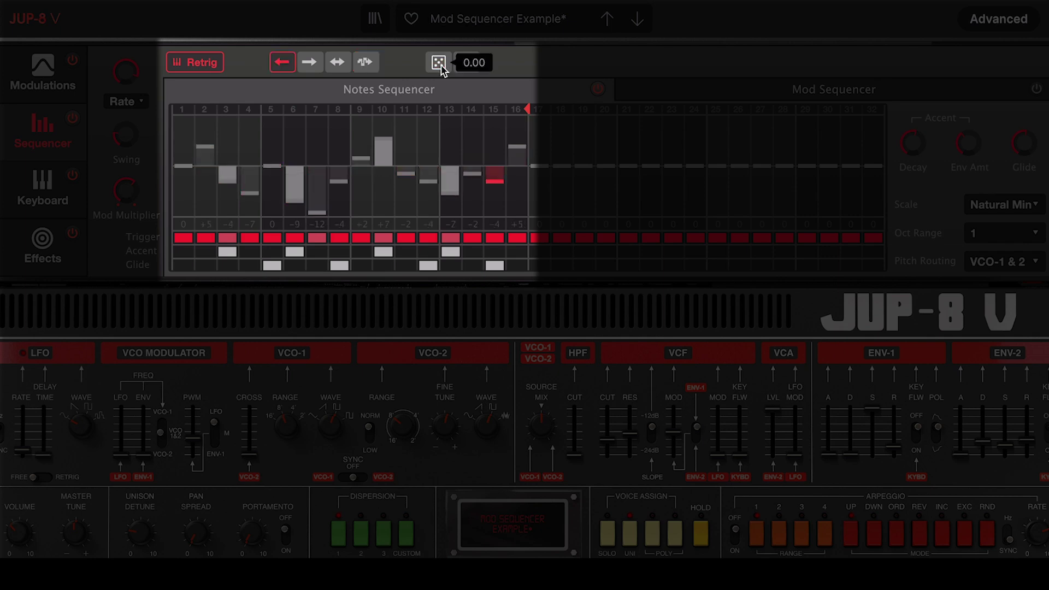
{"action": "left_click", "coordinate": [439, 63]}
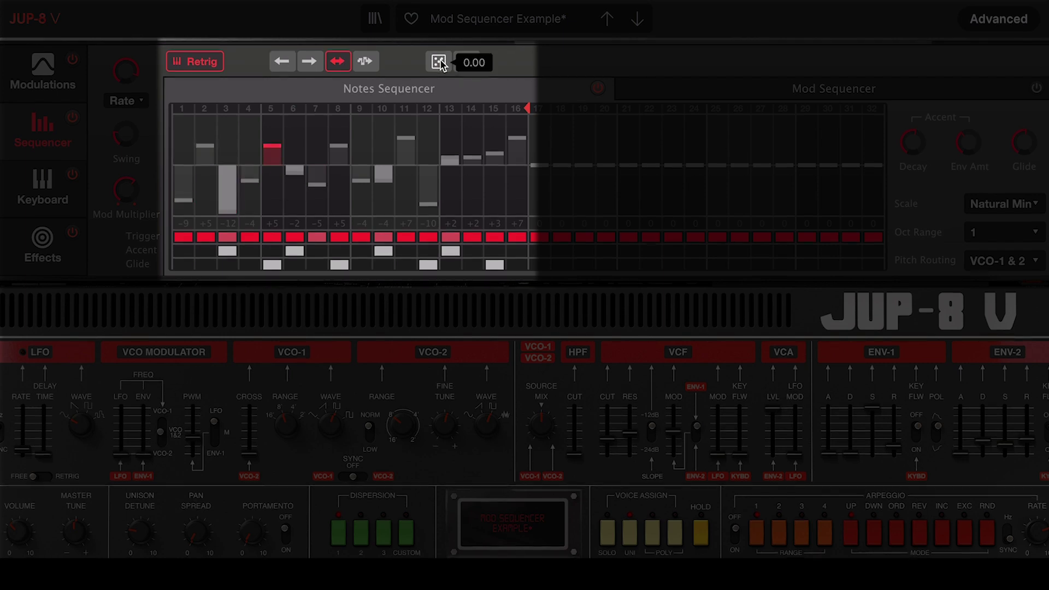
{"action": "left_click", "coordinate": [438, 62]}
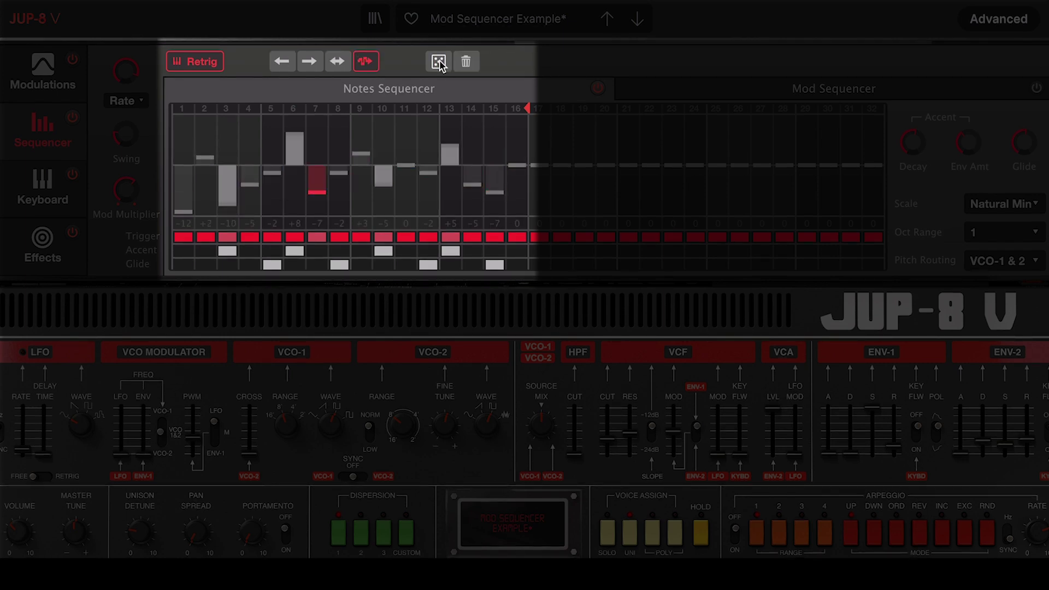
{"action": "left_click", "coordinate": [439, 63]}
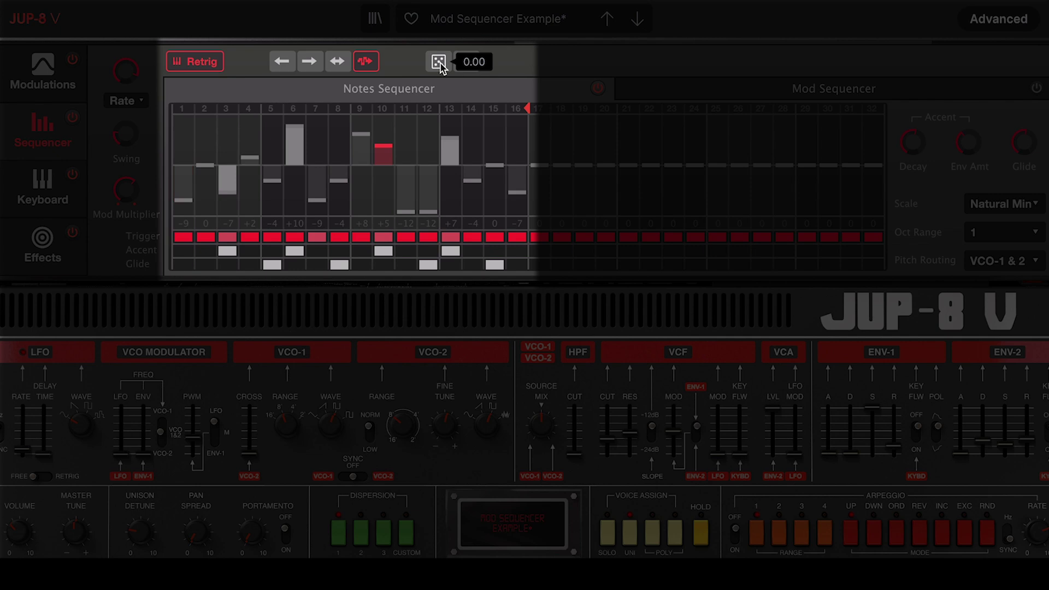
{"action": "left_click", "coordinate": [441, 63]}
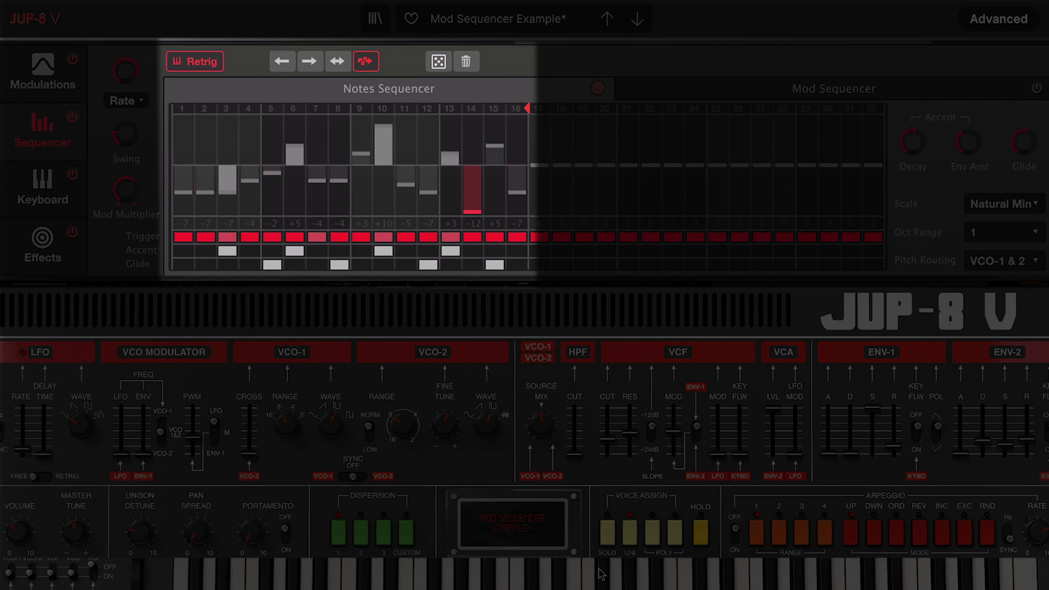
{"action": "left_click", "coordinate": [439, 62]}
{"action": "left_click", "coordinate": [439, 62]}
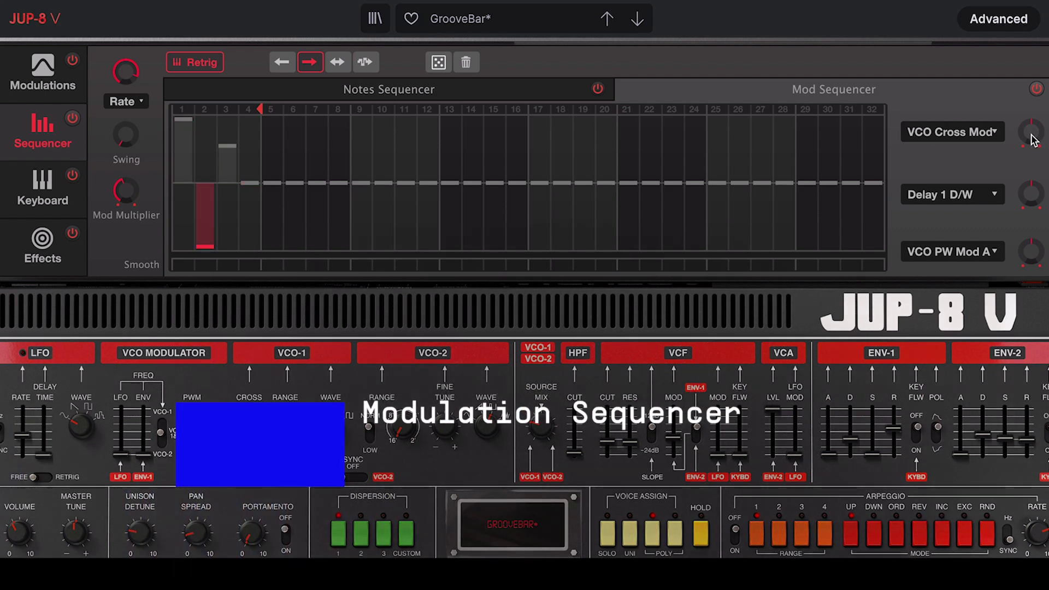
- Show the Mod Sequencer and raise its modulation amounts for VCO Cross Mod, Delay 1 D/W and VCO PW Mod
{"action": "left_click", "coordinate": [590, 91]}
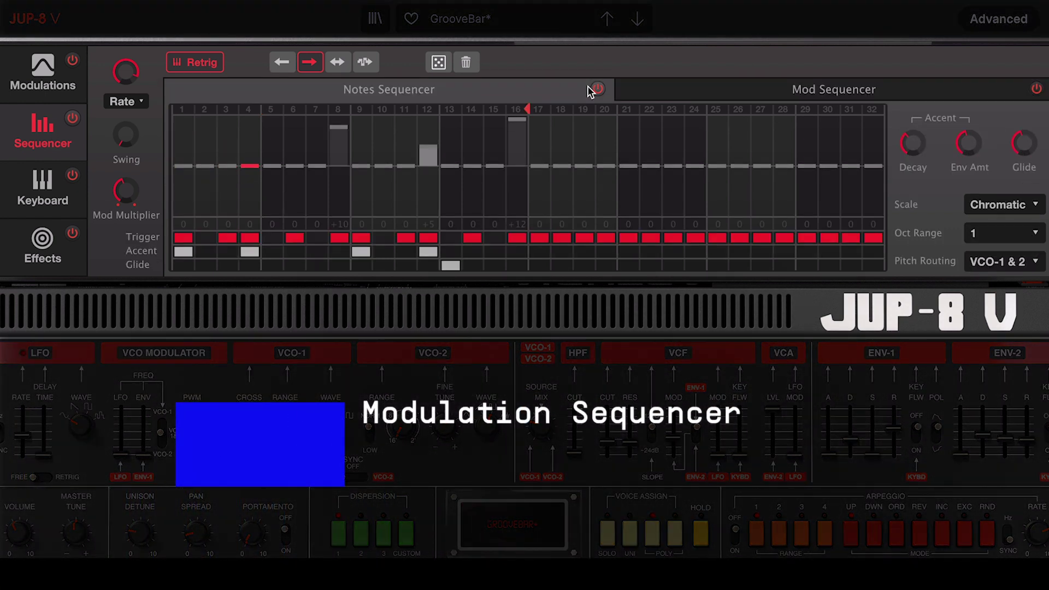
{"action": "left_click", "coordinate": [691, 93]}
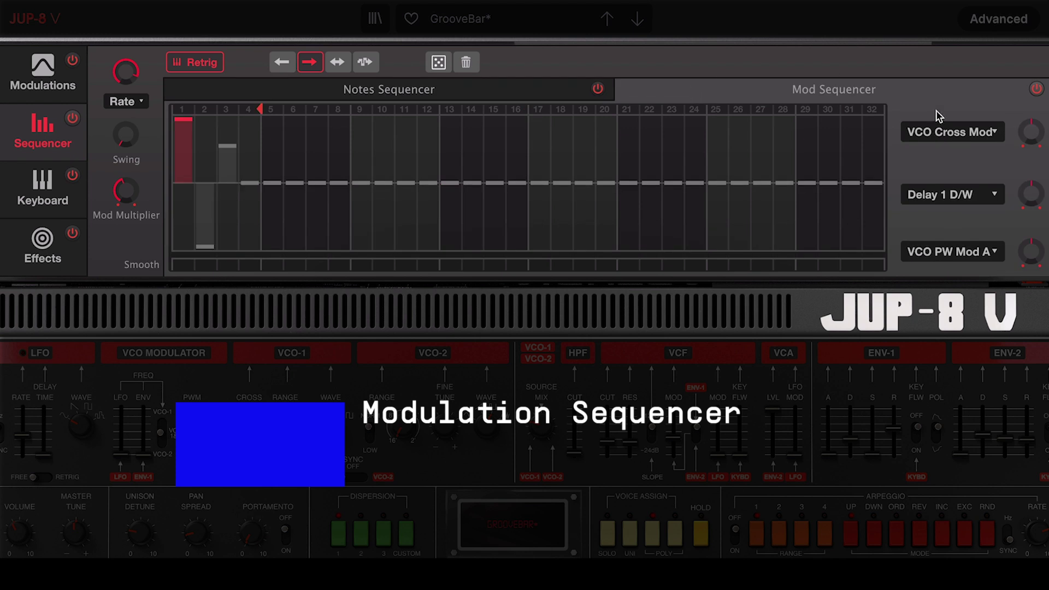
{"action": "left_click", "coordinate": [972, 132]}
{"action": "left_click", "coordinate": [623, 278]}
{"action": "left_click_drag", "start_coordinate": [1034, 138], "coordinate": [1034, 118]}
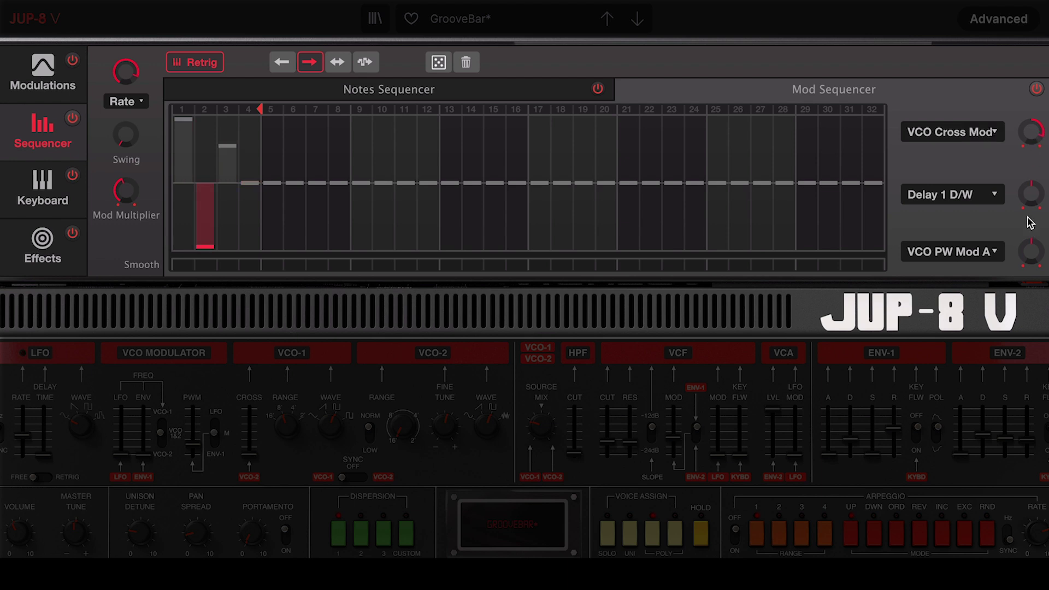
{"action": "left_click_drag", "start_coordinate": [1034, 205], "coordinate": [1035, 191]}
{"action": "left_click_drag", "start_coordinate": [1031, 253], "coordinate": [1037, 263]}
- Extend the modulation sequence to 7 steps, with a small positive value on step 6 and a high one on step 7
{"action": "left_click_drag", "start_coordinate": [291, 173], "coordinate": [290, 131]}
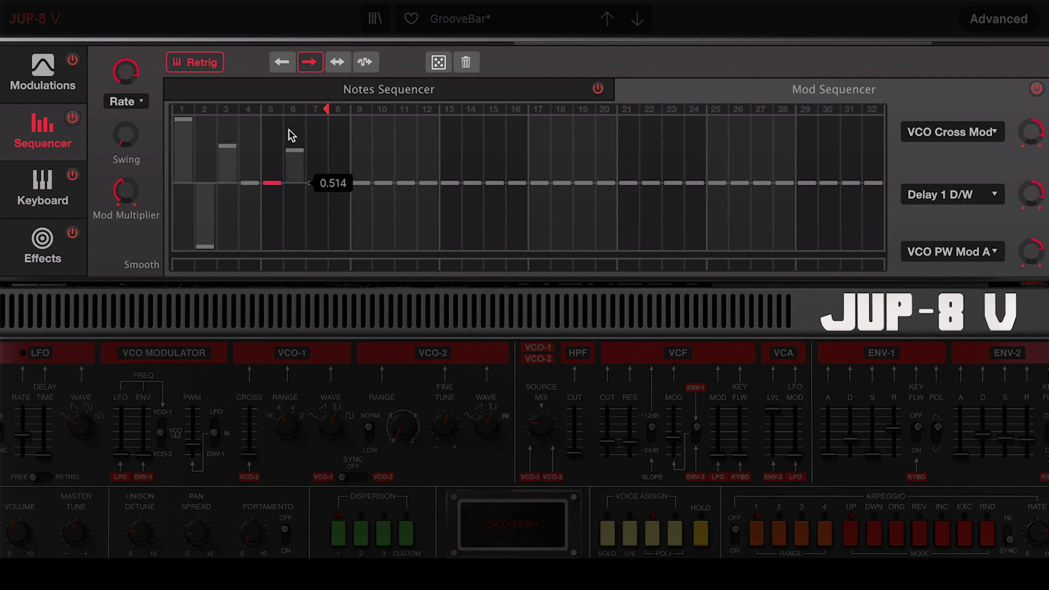
{"action": "left_click_drag", "start_coordinate": [321, 171], "coordinate": [320, 105]}
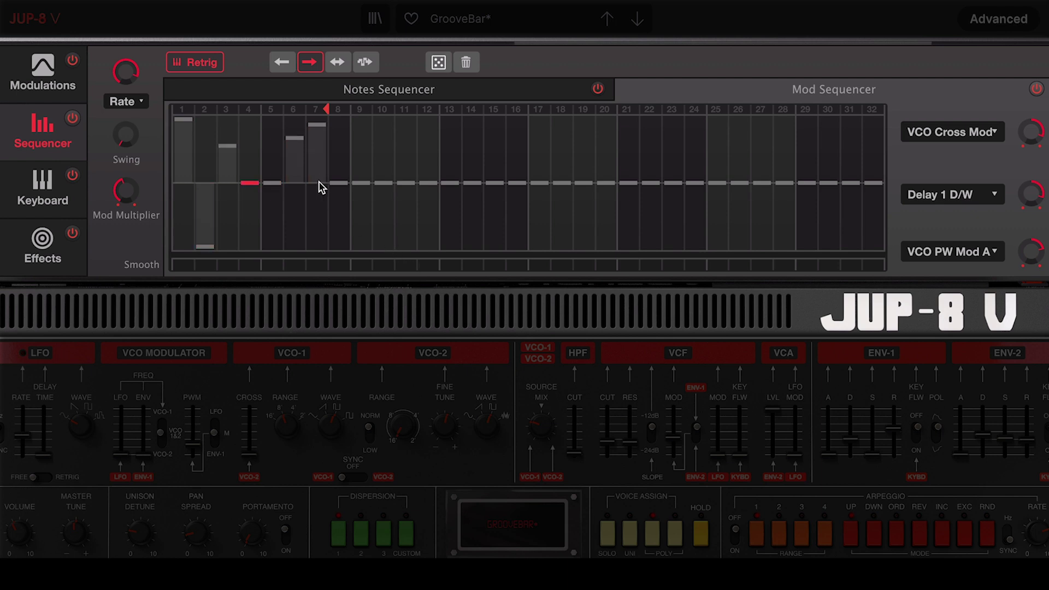
{"action": "left_click_drag", "start_coordinate": [291, 159], "coordinate": [292, 173]}
- Readjust the Mod Sequencer's amounts for its three destinations: VCO Cross Mod, Delay 1 D/W and VCO PW Mod
{"action": "mouse_move", "coordinate": [127, 197]}
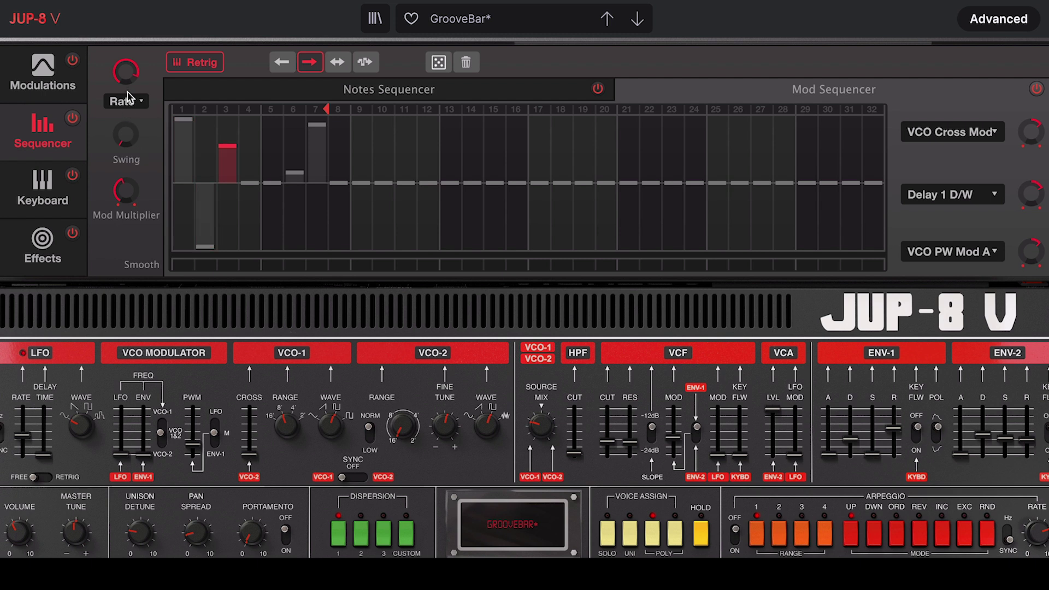
{"action": "mouse_move", "coordinate": [126, 135]}
{"action": "mouse_move", "coordinate": [126, 71]}
{"action": "left_click_drag", "start_coordinate": [1033, 134], "coordinate": [1033, 109]}
{"action": "left_click_drag", "start_coordinate": [1032, 194], "coordinate": [1032, 198]}
{"action": "left_click_drag", "start_coordinate": [1034, 255], "coordinate": [1035, 235]}
{"action": "left_click_drag", "start_coordinate": [1037, 136], "coordinate": [1037, 133]}
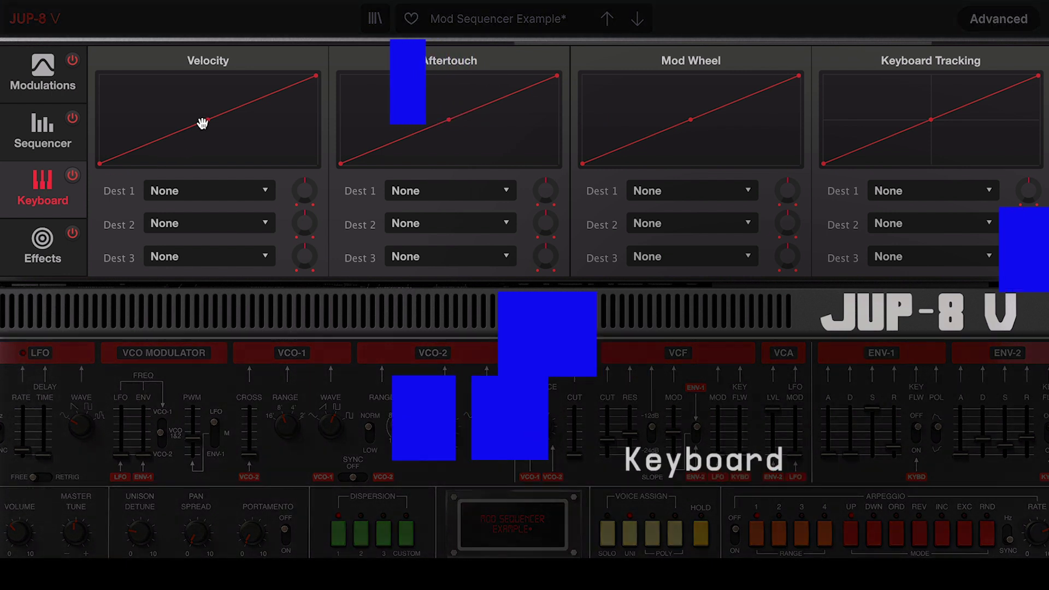
- Bend the Velocity and Aftertouch curves downward and review the modulation destinations offered for Velocity, Aftertouch and Mod Wheel
{"action": "left_click_drag", "start_coordinate": [206, 117], "coordinate": [206, 145]}
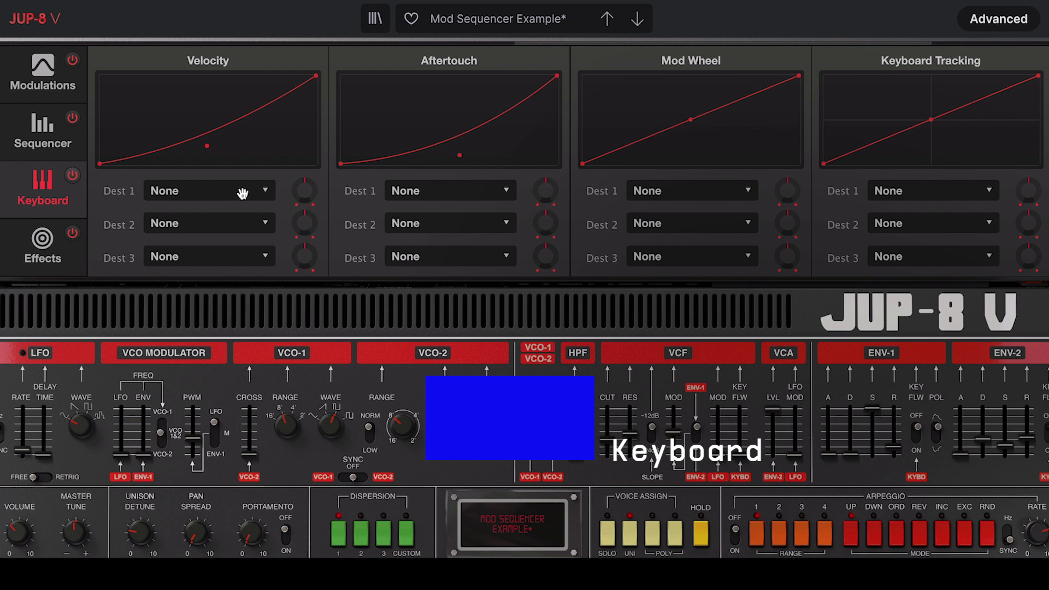
{"action": "left_click", "coordinate": [241, 193]}
{"action": "left_click", "coordinate": [243, 193]}
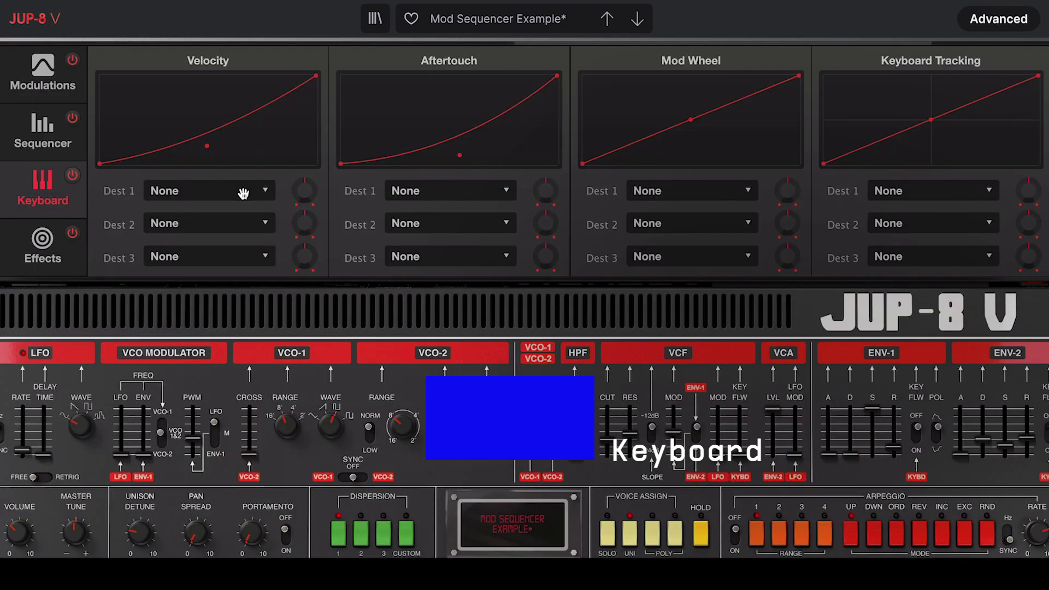
{"action": "left_click", "coordinate": [455, 191]}
{"action": "left_click", "coordinate": [454, 191]}
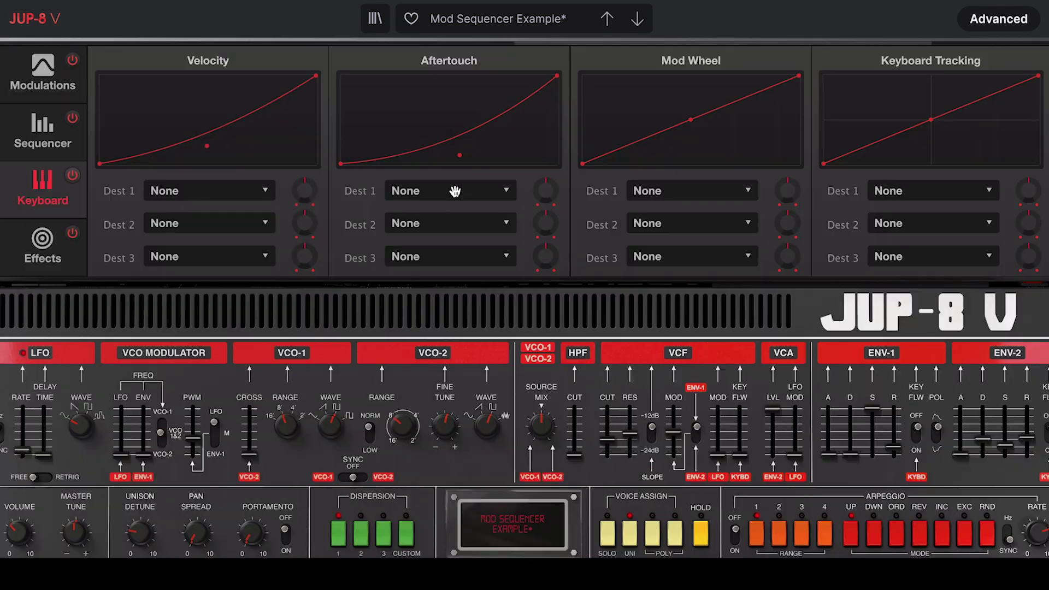
{"action": "left_click", "coordinate": [664, 196]}
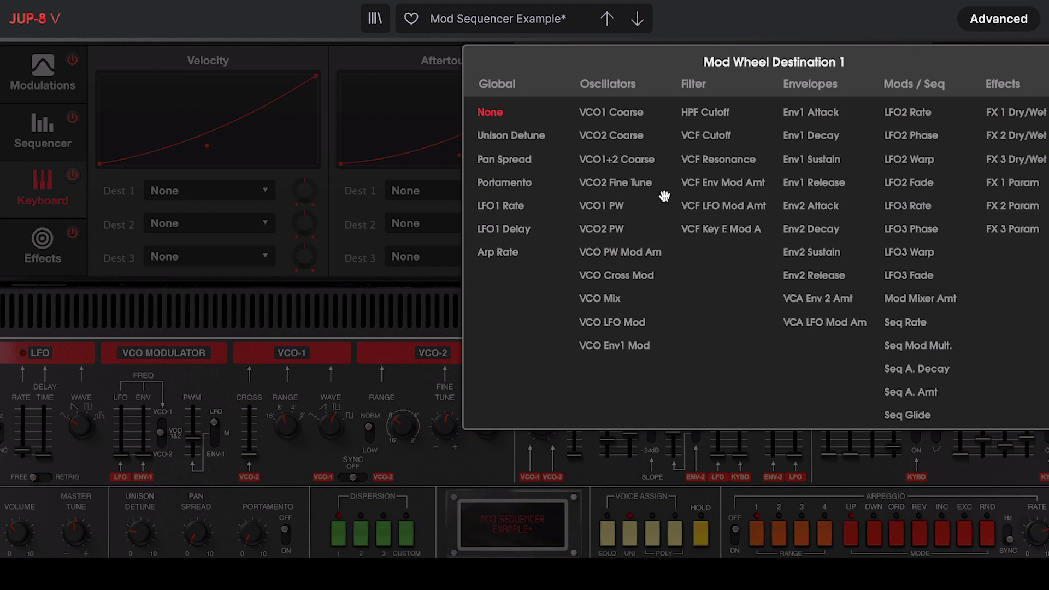
{"action": "left_click", "coordinate": [419, 181]}
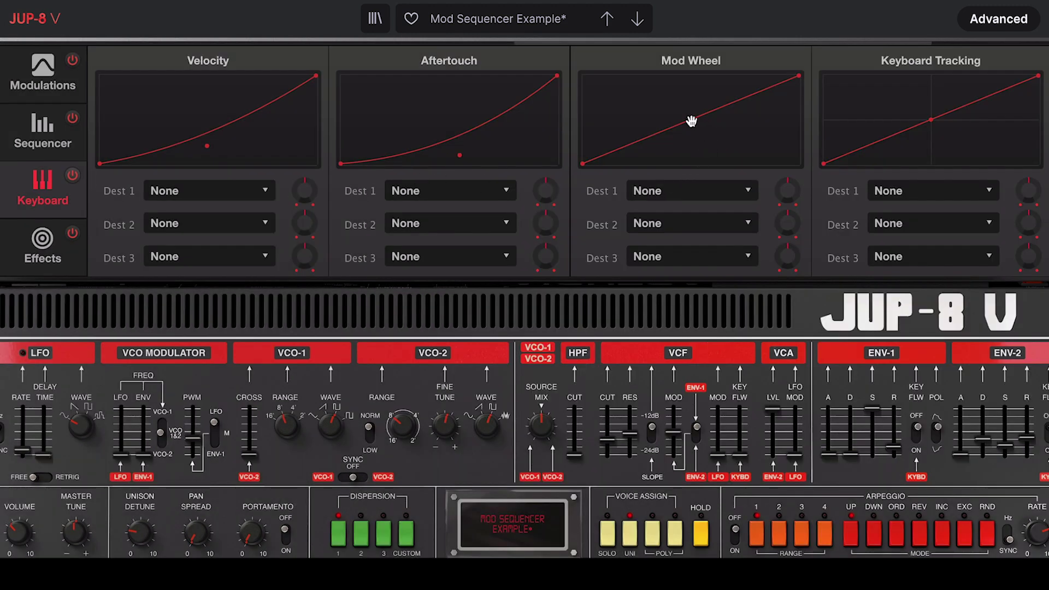
- Bend the Mod Wheel curve downward and the Keyboard Tracking curve upward
{"action": "left_click_drag", "start_coordinate": [781, 191], "coordinate": [785, 193]}
{"action": "double_click", "coordinate": [787, 191]}
{"action": "left_click_drag", "start_coordinate": [691, 119], "coordinate": [699, 161]}
{"action": "left_click_drag", "start_coordinate": [929, 121], "coordinate": [914, 86]}
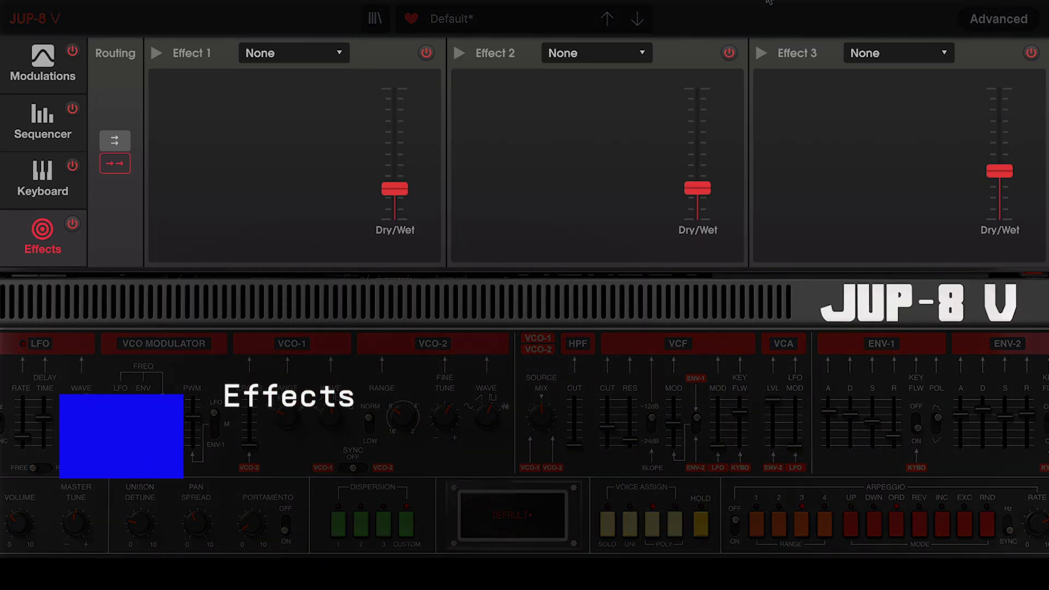
- Review the effect types available for Effect 1, Effect 2 and Effect 3
{"action": "left_click", "coordinate": [293, 66]}
{"action": "left_click", "coordinate": [569, 54]}
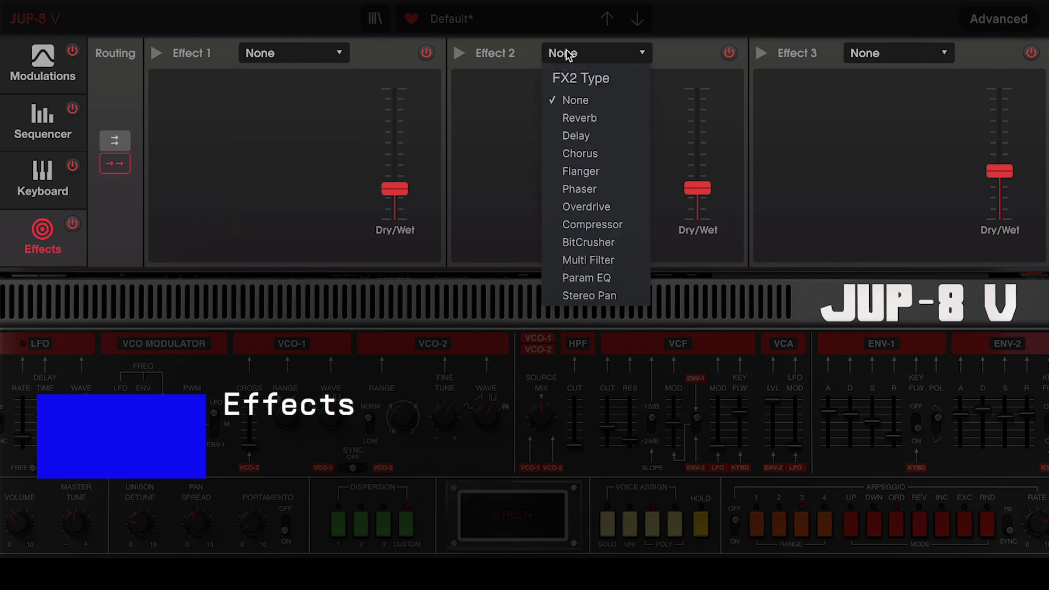
{"action": "left_click", "coordinate": [881, 53]}
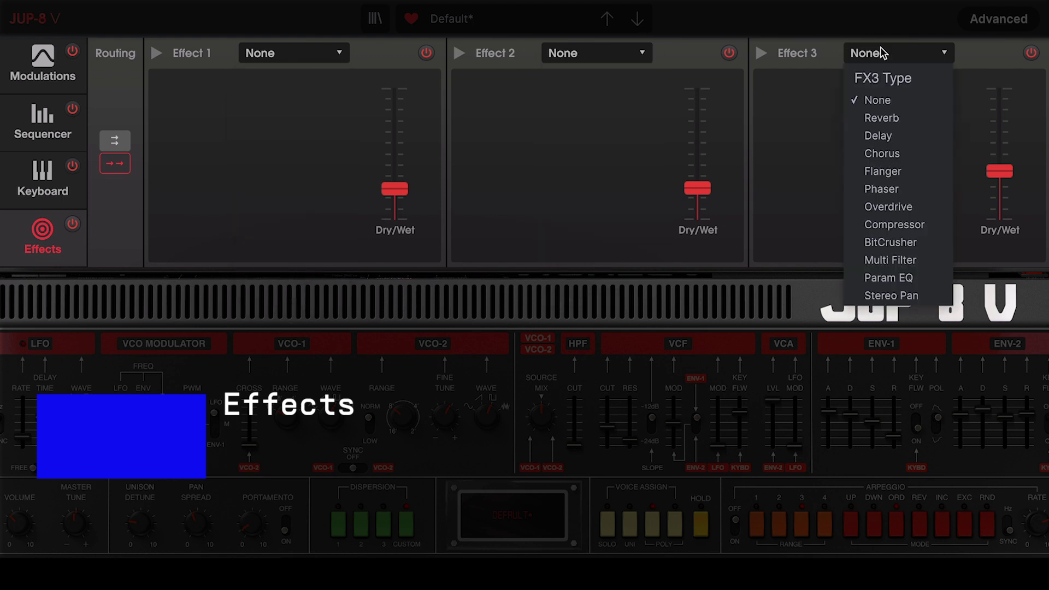
- Try the parallel effects routing and return to the serial routing
{"action": "left_click", "coordinate": [104, 140]}
{"action": "left_click", "coordinate": [111, 140]}
{"action": "left_click", "coordinate": [112, 156]}
- Try Reverb in Effect 1, replace it with Delay and lower its Dry/Wet level slightly
{"action": "left_click", "coordinate": [340, 53]}
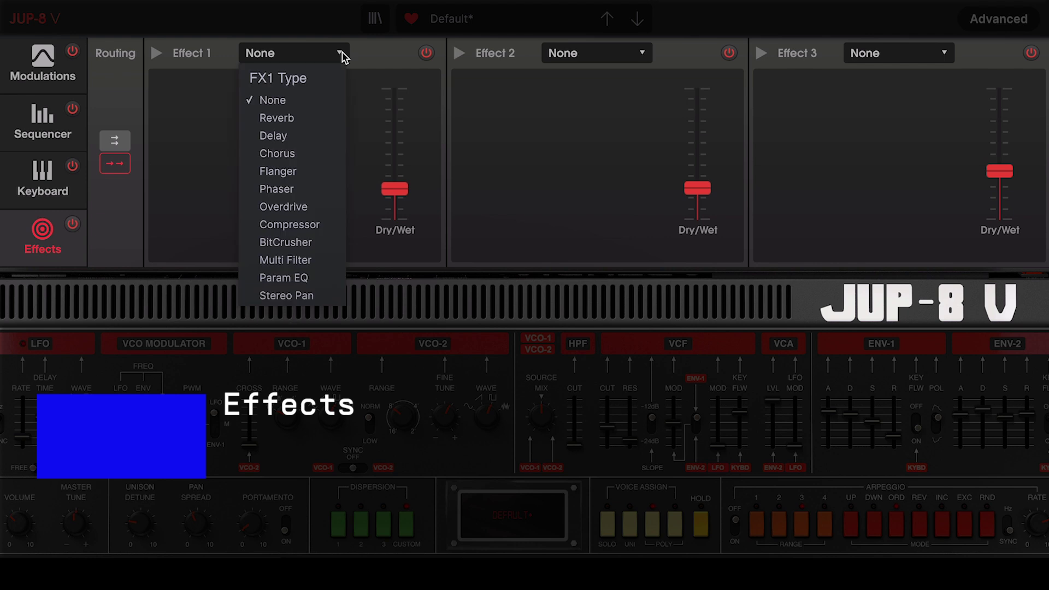
{"action": "left_click", "coordinate": [312, 111]}
{"action": "left_click", "coordinate": [304, 55]}
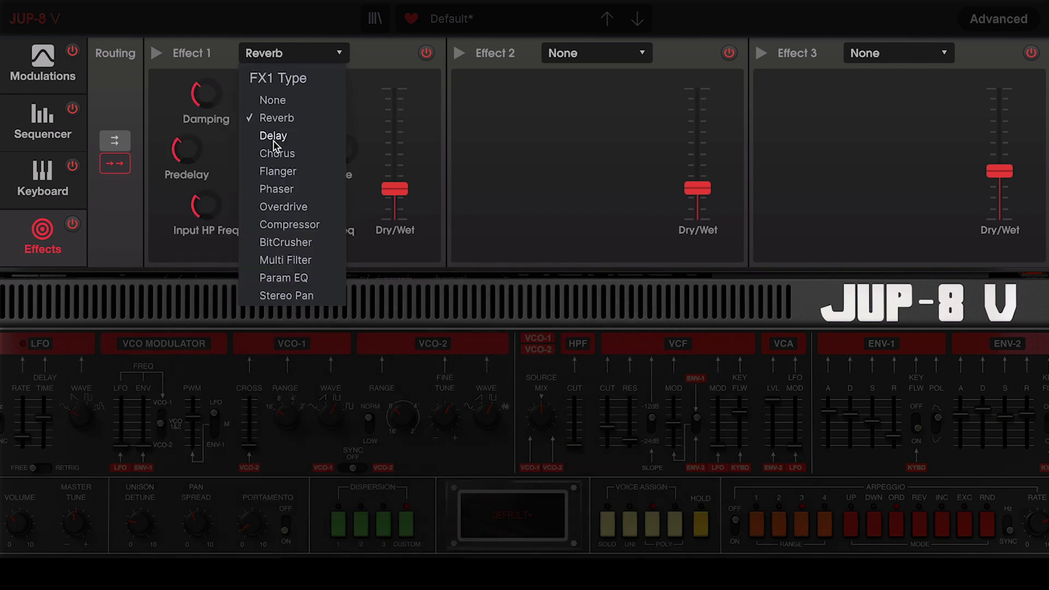
{"action": "left_click", "coordinate": [274, 138]}
{"action": "scroll", "coordinate": [394, 189], "scroll_direction": "down", "scroll_amount": 2}
- Load Reverb into Effect 2 and raise its Dry/Wet level slightly
{"action": "left_click", "coordinate": [608, 56]}
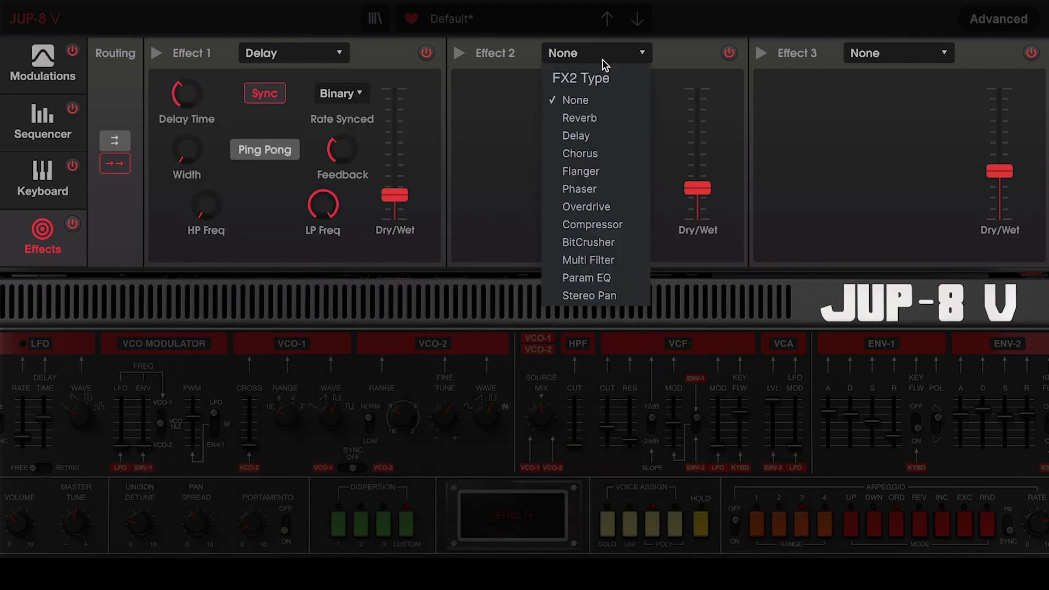
{"action": "left_click", "coordinate": [575, 117]}
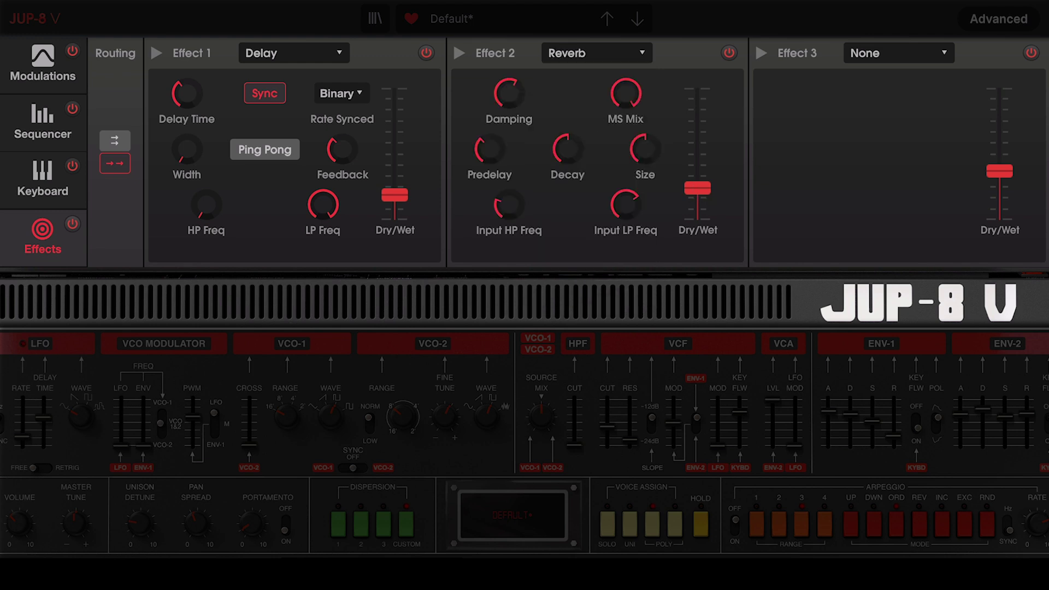
{"action": "scroll", "coordinate": [697, 181], "scroll_direction": "up", "scroll_amount": 2}
- Load Phaser into Effect 3 and raise its Dry/Wet level slightly
{"action": "left_click", "coordinate": [921, 52]}
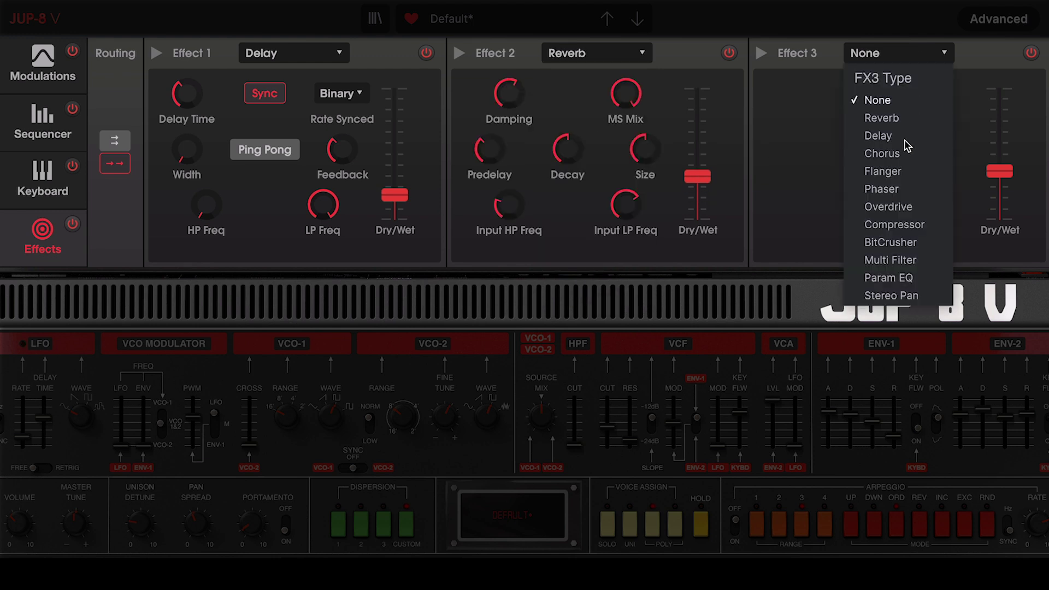
{"action": "left_click", "coordinate": [896, 190]}
{"action": "scroll", "coordinate": [1000, 167], "scroll_direction": "up", "scroll_amount": 2}
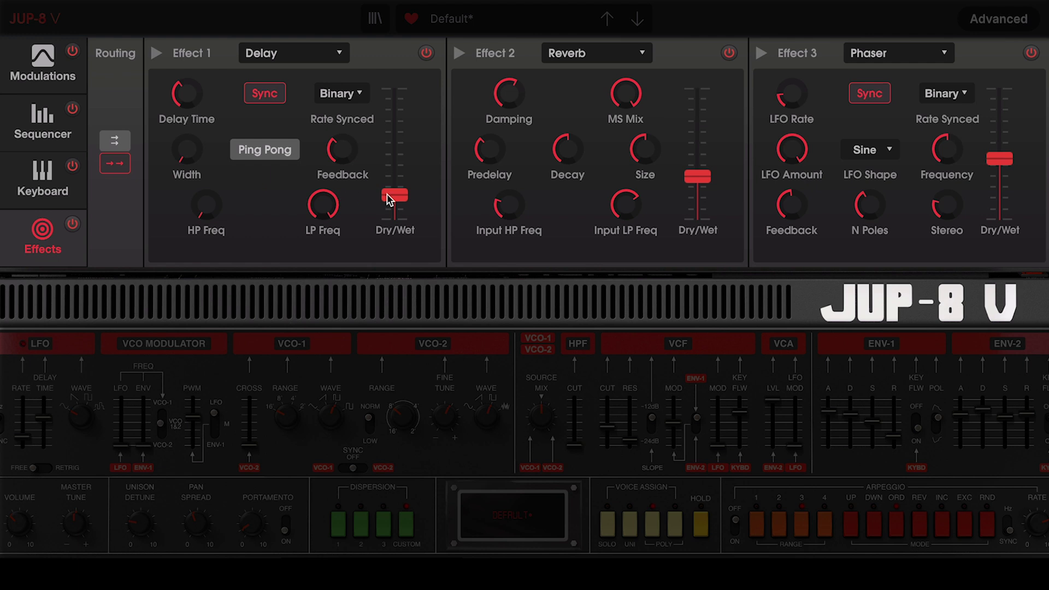
- Raise the Delay's Dry/Wet level moderately and bring the Reverb's Dry/Wet level to about half
{"action": "scroll", "coordinate": [388, 199], "scroll_direction": "up", "scroll_amount": 3}
{"action": "scroll", "coordinate": [697, 174], "scroll_direction": "up", "scroll_amount": 1}
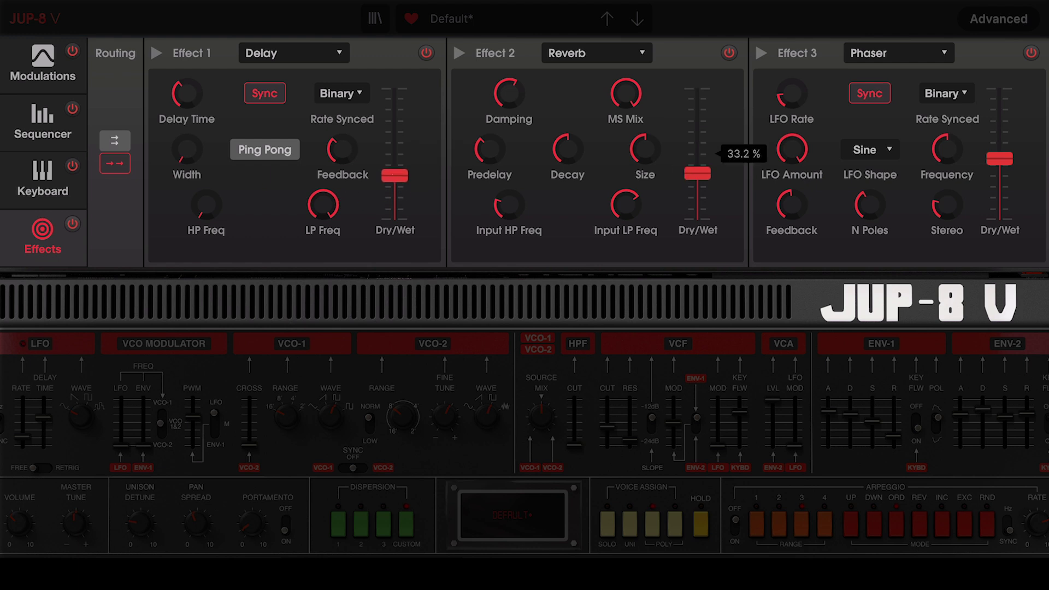
{"action": "scroll", "coordinate": [697, 164], "scroll_direction": "up", "scroll_amount": 4}
{"action": "scroll", "coordinate": [697, 156], "scroll_direction": "up", "scroll_amount": 1}
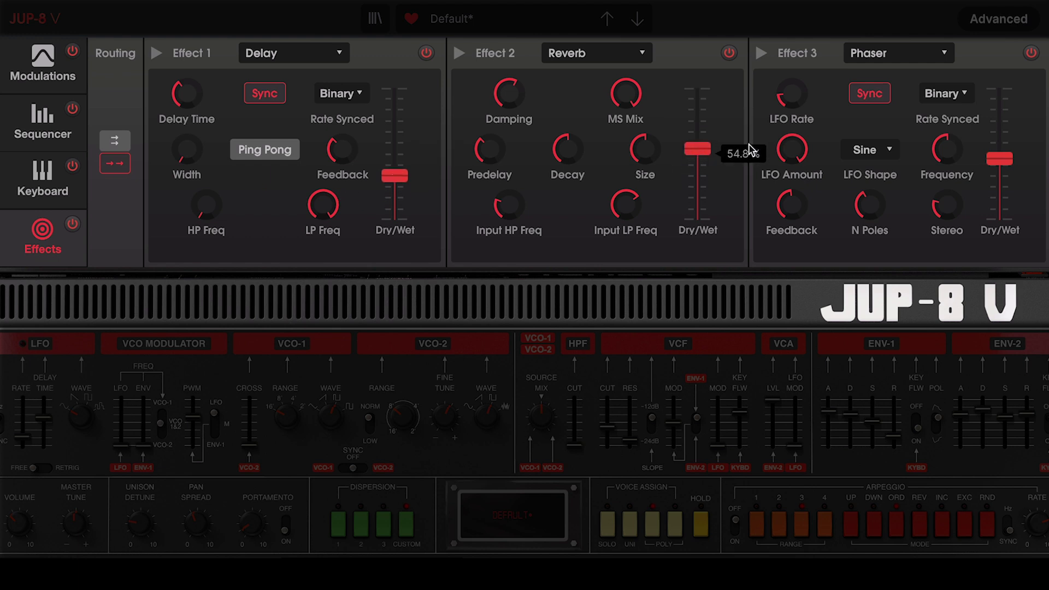
{"action": "scroll", "coordinate": [697, 156], "scroll_direction": "down", "scroll_amount": 2}
- Raise the Delay's Dry/Wet level and Feedback, and lower the Phaser's Dry/Wet level
{"action": "left_click_drag", "start_coordinate": [397, 182], "coordinate": [397, 166]}
{"action": "mouse_move", "coordinate": [341, 149]}
{"action": "left_mouse_down"}
{"action": "mouse_move", "coordinate": [342, 131]}
{"action": "mouse_move", "coordinate": [341, 151]}
{"action": "left_mouse_up"}
{"action": "left_click_drag", "start_coordinate": [999, 159], "coordinate": [1001, 186]}
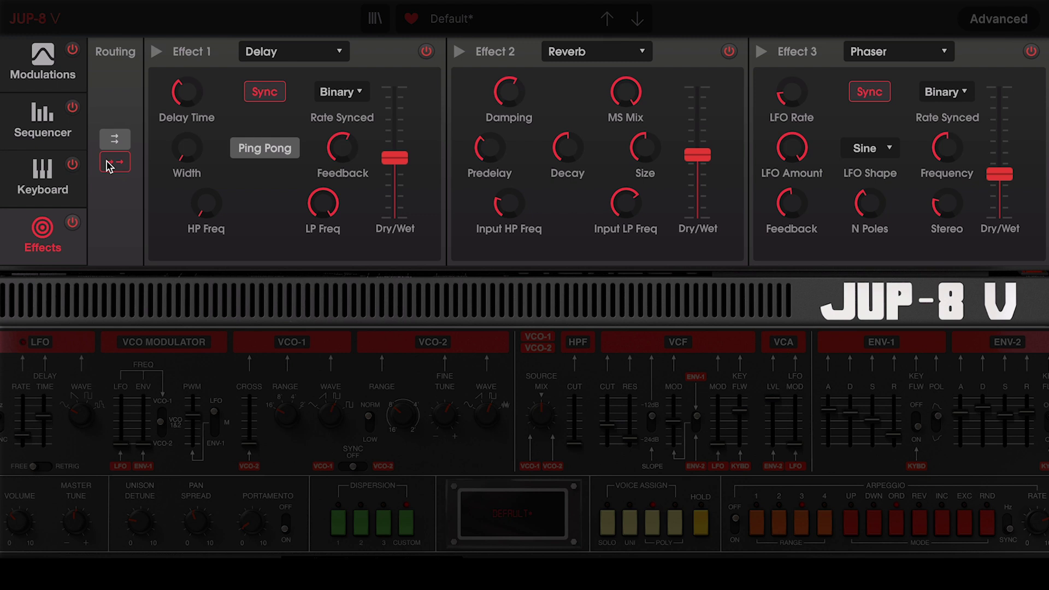
- Return to the modulation settings and list the destinations offered for LFO 3's first slot, including the effect parameters
{"action": "left_click", "coordinate": [46, 77]}
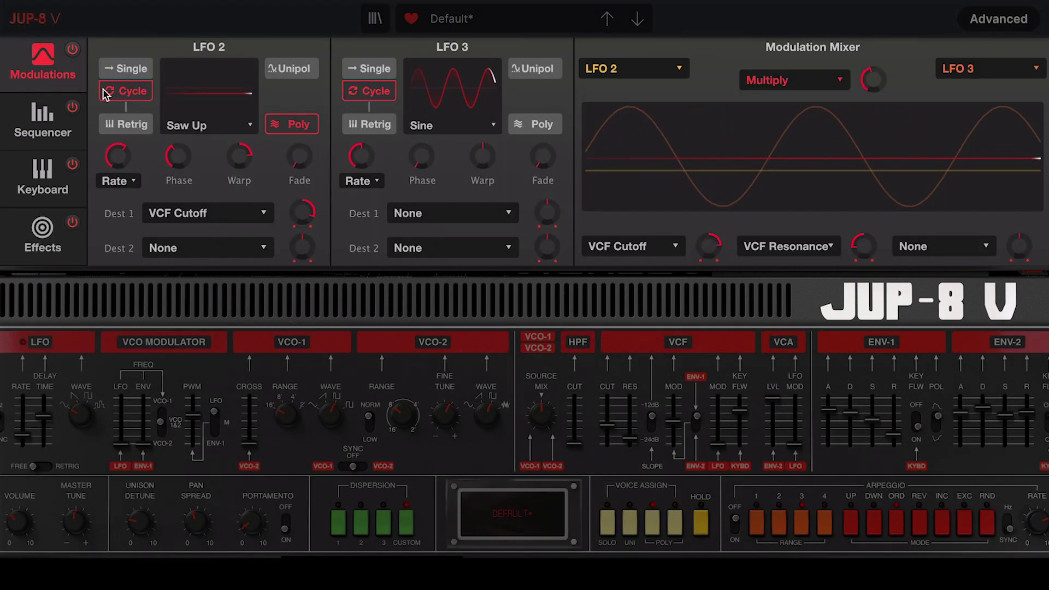
{"action": "left_click", "coordinate": [425, 215]}
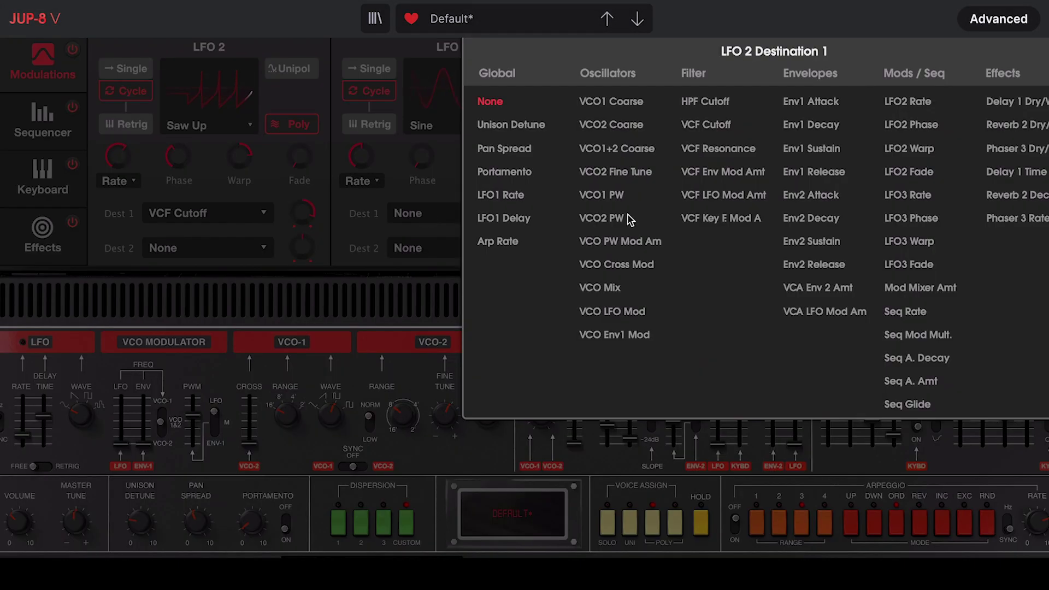